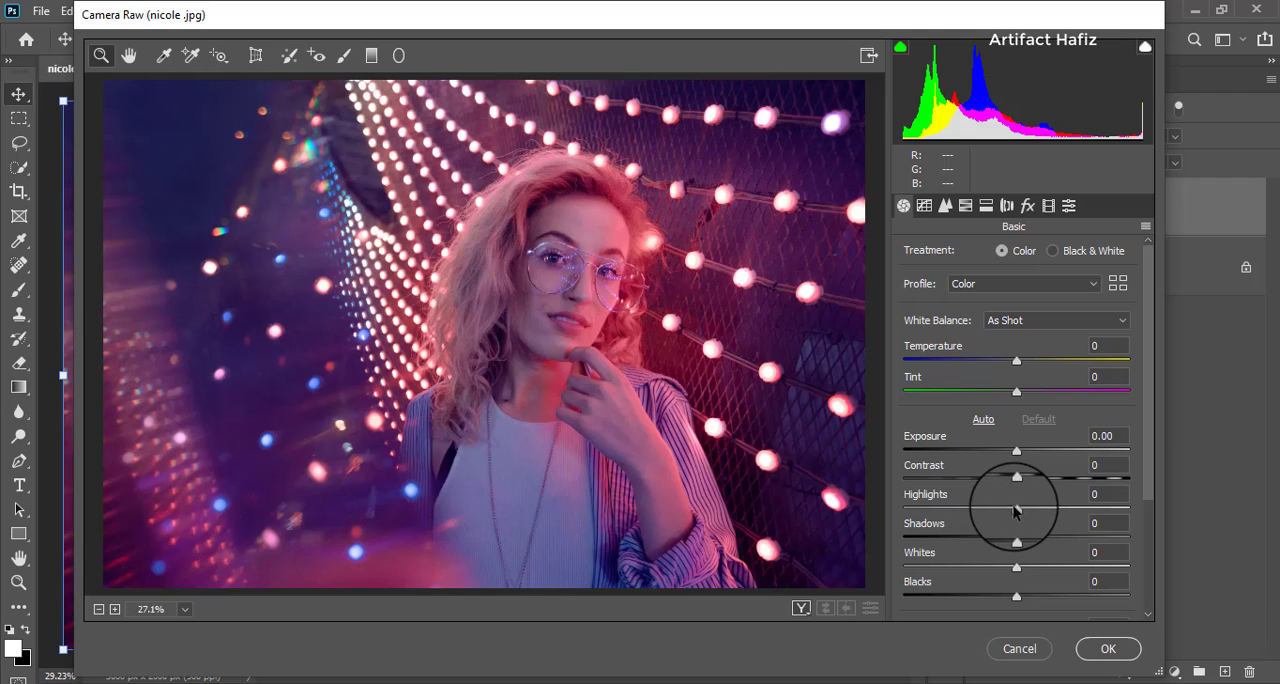
Step: Set the photo's Highlights to +100, Shadows to -53 and Blacks to +33
{"action": "left_click_drag", "start_coordinate": [1016, 511], "coordinate": [1160, 510]}
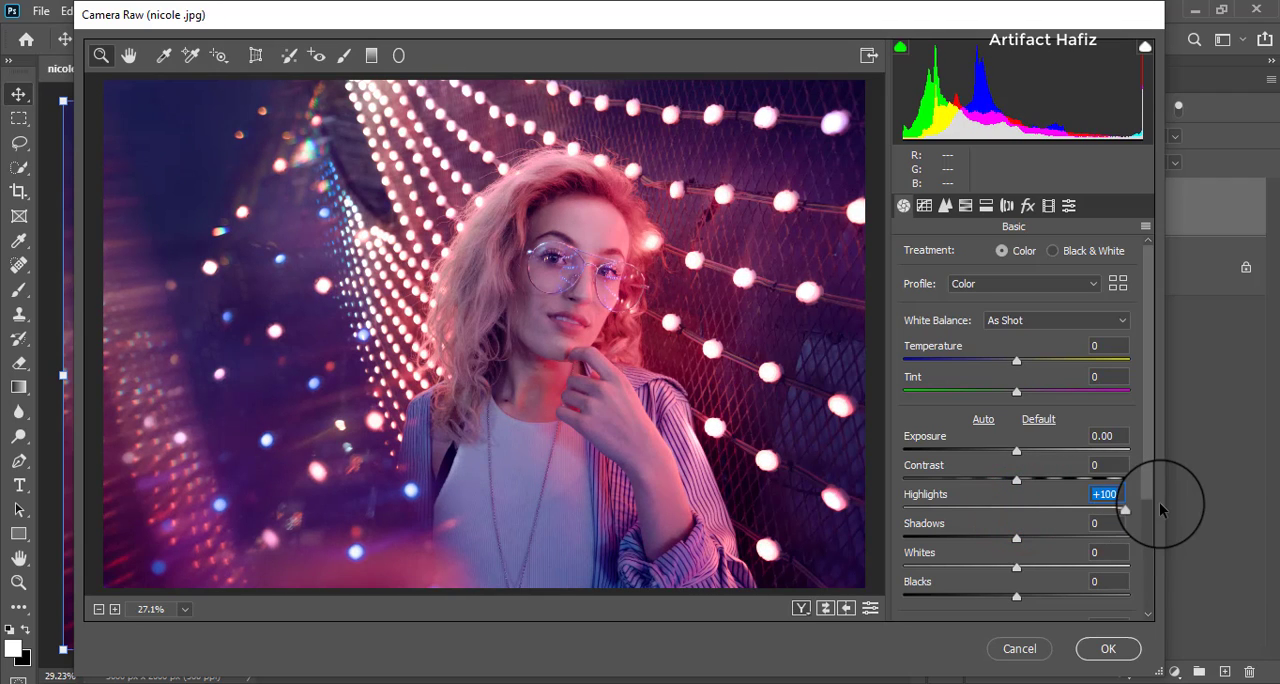
{"action": "left_click_drag", "start_coordinate": [1016, 537], "coordinate": [953, 547]}
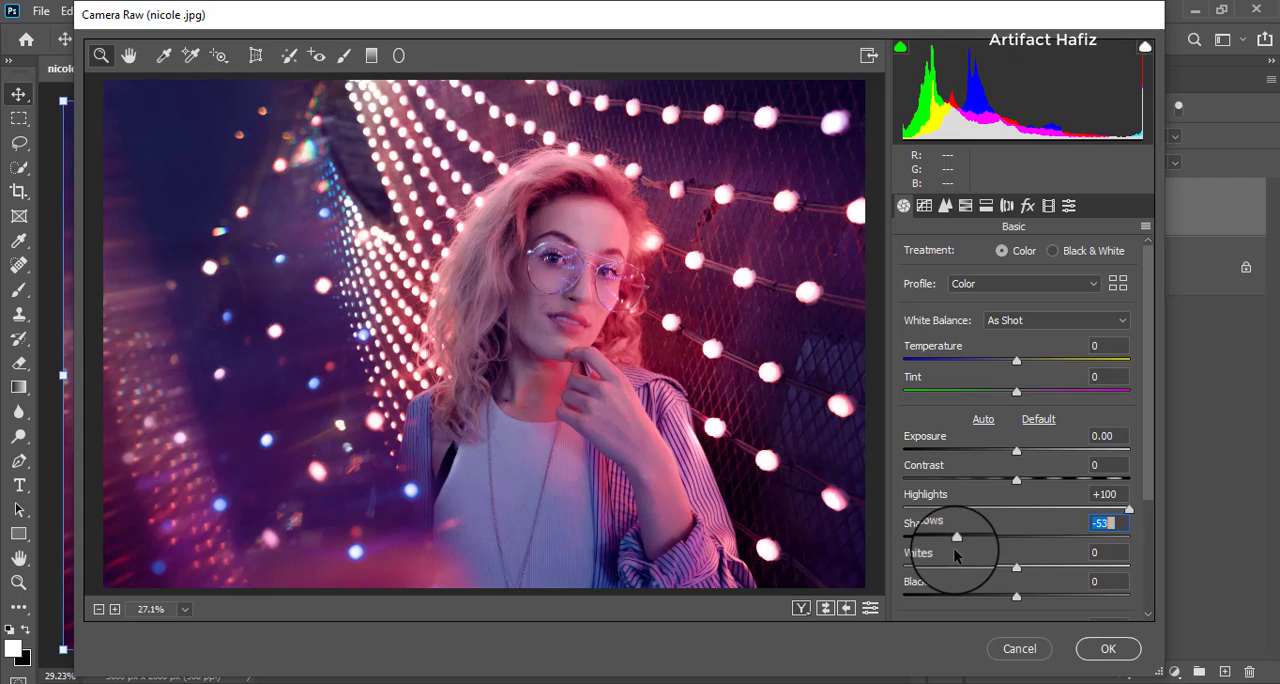
{"action": "left_click_drag", "start_coordinate": [1015, 597], "coordinate": [1052, 589]}
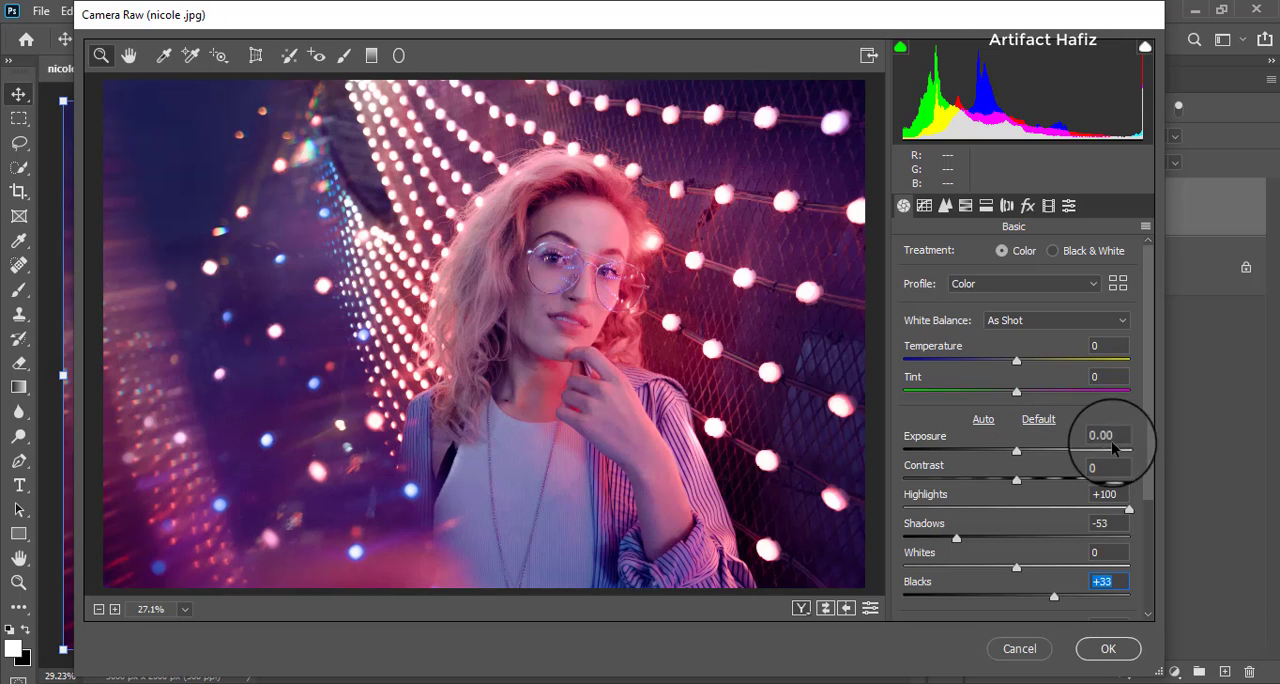
Step: Reduce the photo's Texture to -8 and raise its Vibrance to +30
{"action": "left_click_drag", "start_coordinate": [1147, 406], "coordinate": [1128, 564]}
{"action": "mouse_move", "coordinate": [1018, 477]}
{"action": "left_mouse_down"}
{"action": "mouse_move", "coordinate": [975, 481]}
{"action": "mouse_move", "coordinate": [1079, 476]}
{"action": "mouse_move", "coordinate": [1010, 491]}
{"action": "left_mouse_up"}
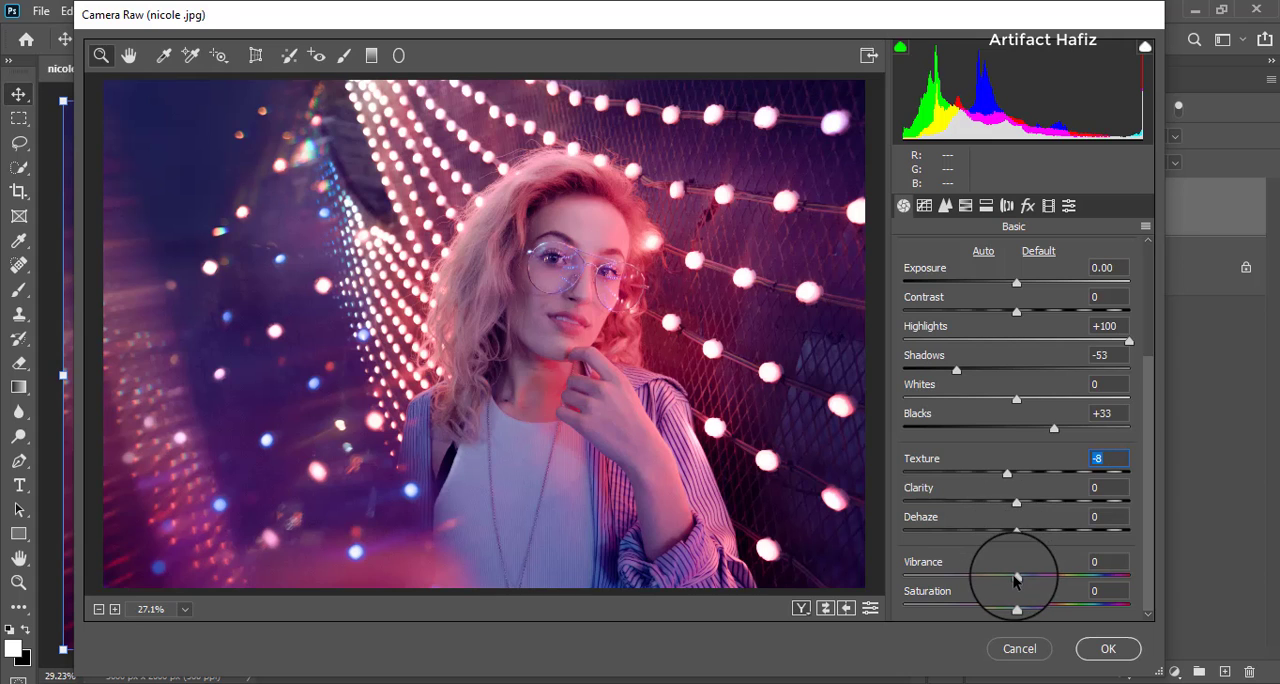
{"action": "left_click_drag", "start_coordinate": [1016, 580], "coordinate": [1050, 577]}
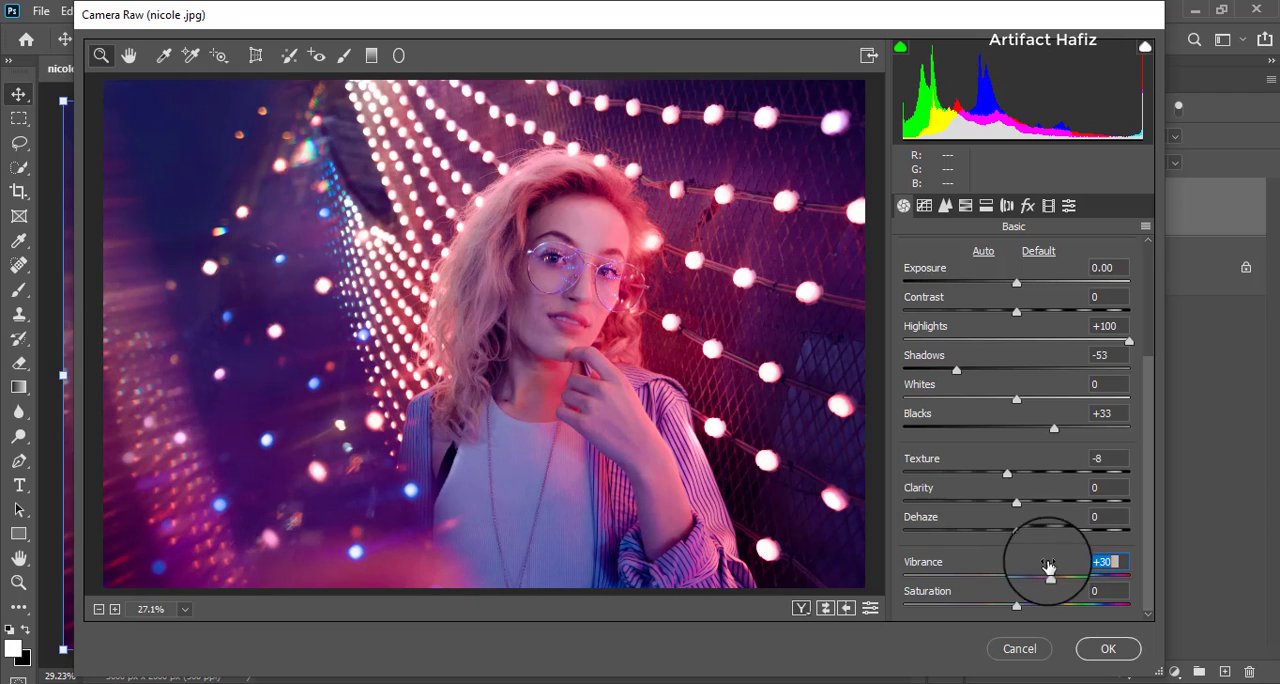
Step: In the HSL adjustments, set saturation to +25 for oranges, -18 for yellows and +3 for reds, and set the orange luminance to +15
{"action": "left_click", "coordinate": [966, 206]}
{"action": "left_click", "coordinate": [962, 256]}
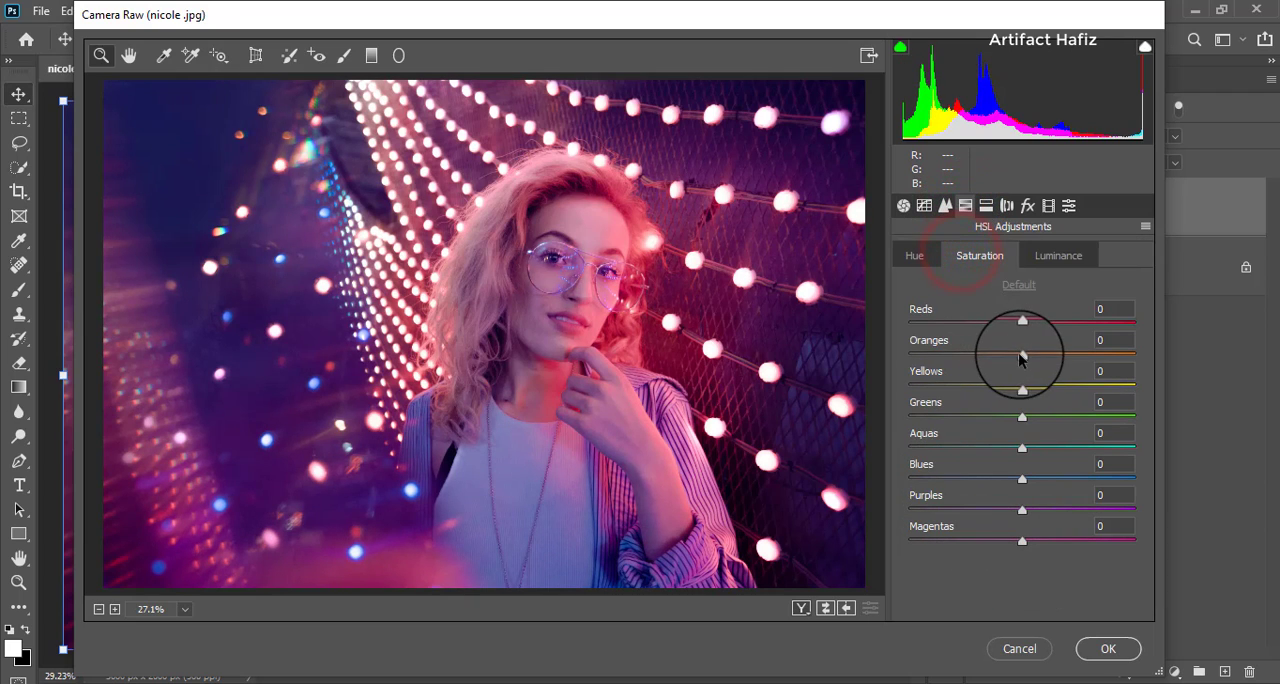
{"action": "left_click_drag", "start_coordinate": [1021, 356], "coordinate": [951, 390]}
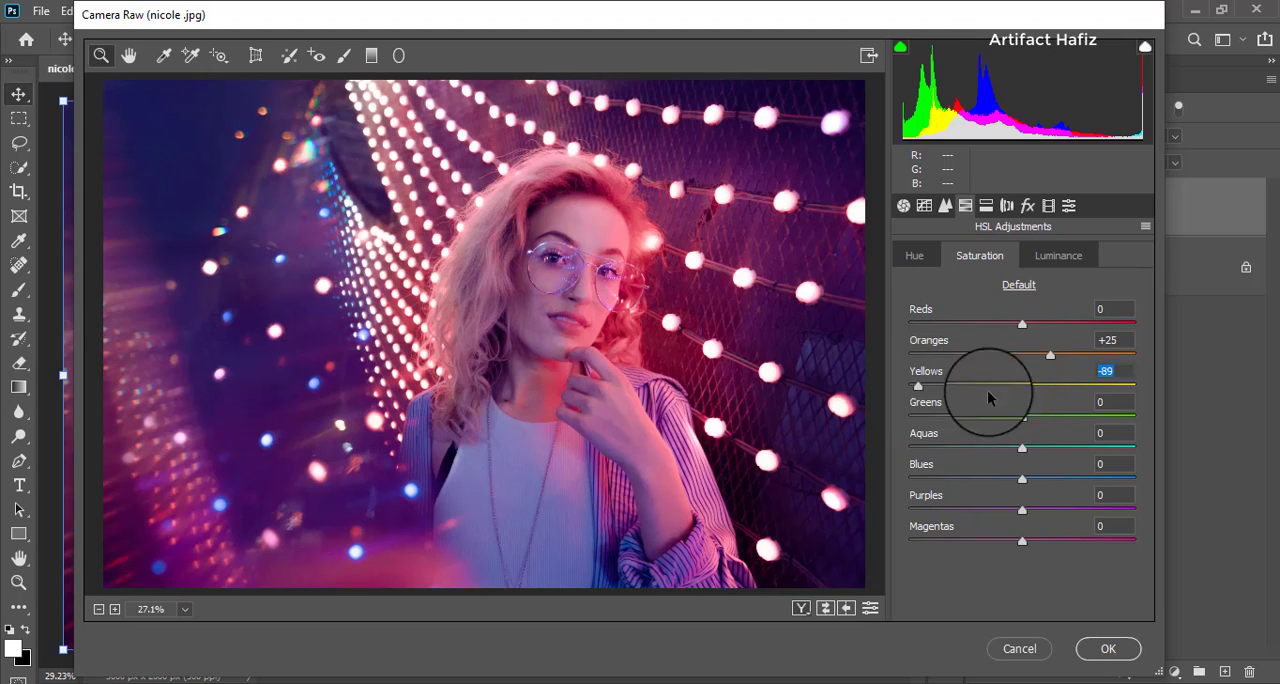
{"action": "left_click_drag", "start_coordinate": [1088, 395], "coordinate": [1001, 390]}
{"action": "mouse_move", "coordinate": [1022, 325]}
{"action": "left_mouse_down"}
{"action": "mouse_move", "coordinate": [1053, 322]}
{"action": "mouse_move", "coordinate": [979, 325]}
{"action": "mouse_move", "coordinate": [1036, 328]}
{"action": "left_mouse_up"}
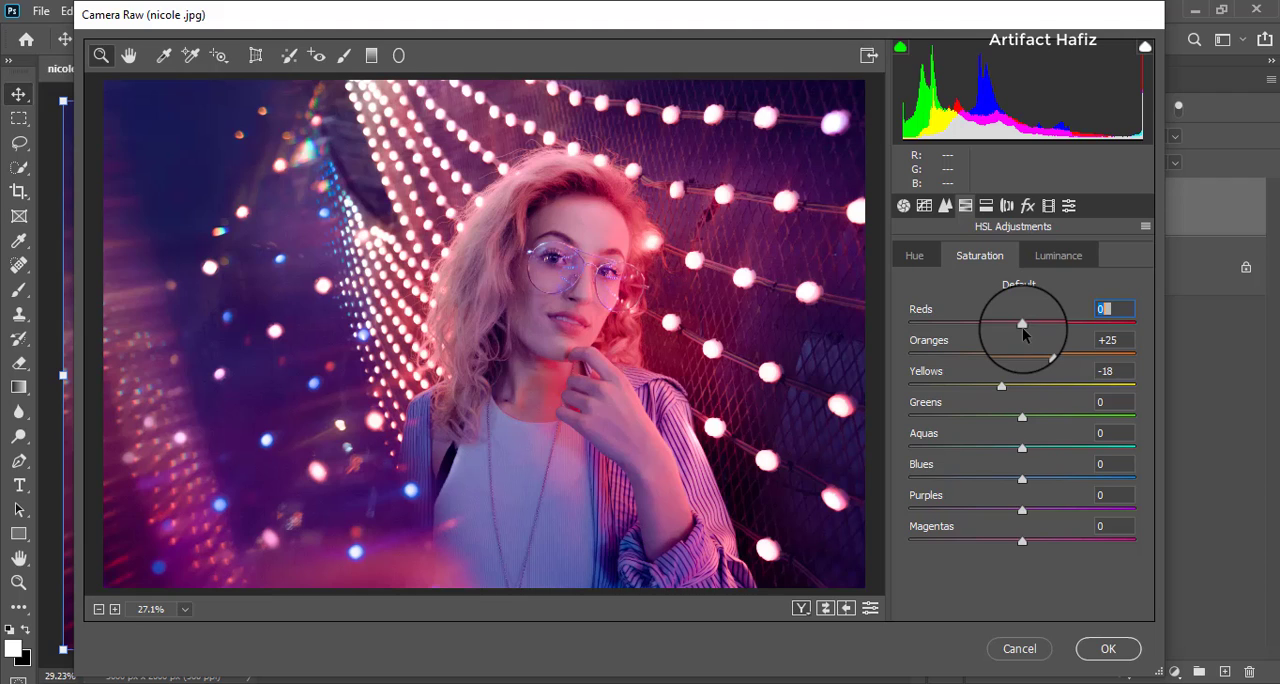
{"action": "left_click_drag", "start_coordinate": [1022, 325], "coordinate": [1025, 327]}
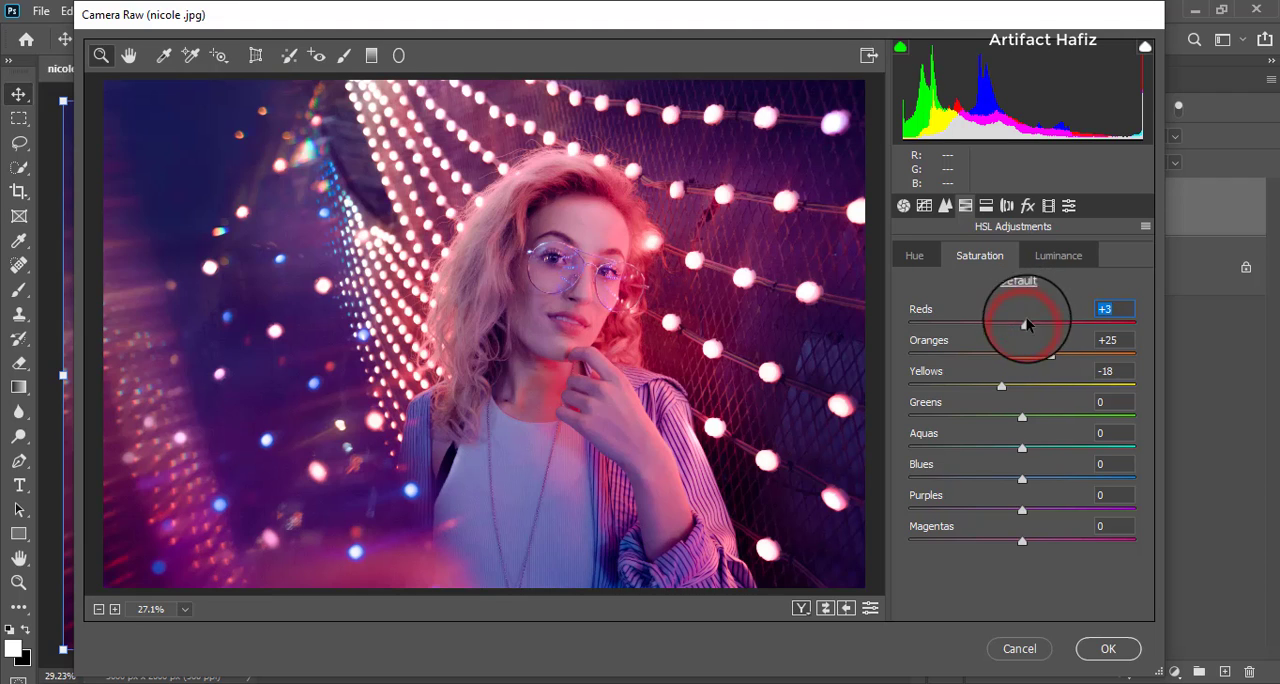
{"action": "left_click", "coordinate": [1036, 258]}
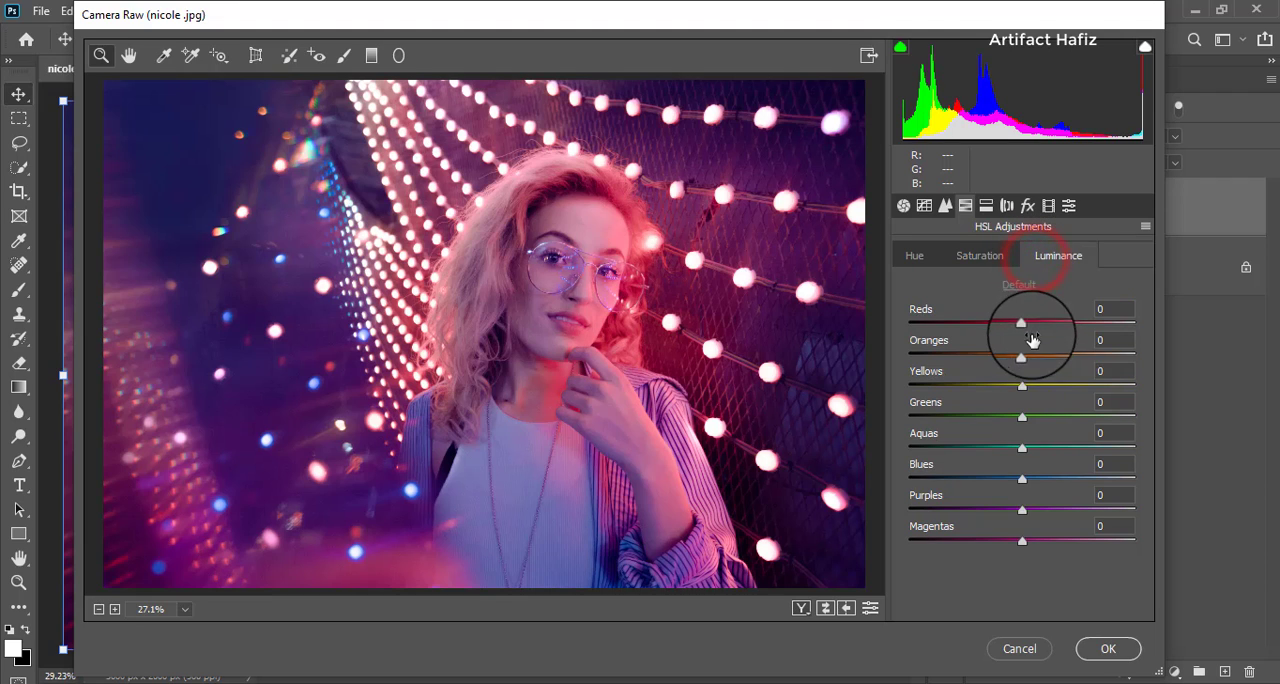
{"action": "mouse_move", "coordinate": [1025, 357]}
{"action": "left_mouse_down"}
{"action": "mouse_move", "coordinate": [1077, 352]}
{"action": "mouse_move", "coordinate": [1040, 356]}
{"action": "left_mouse_up"}
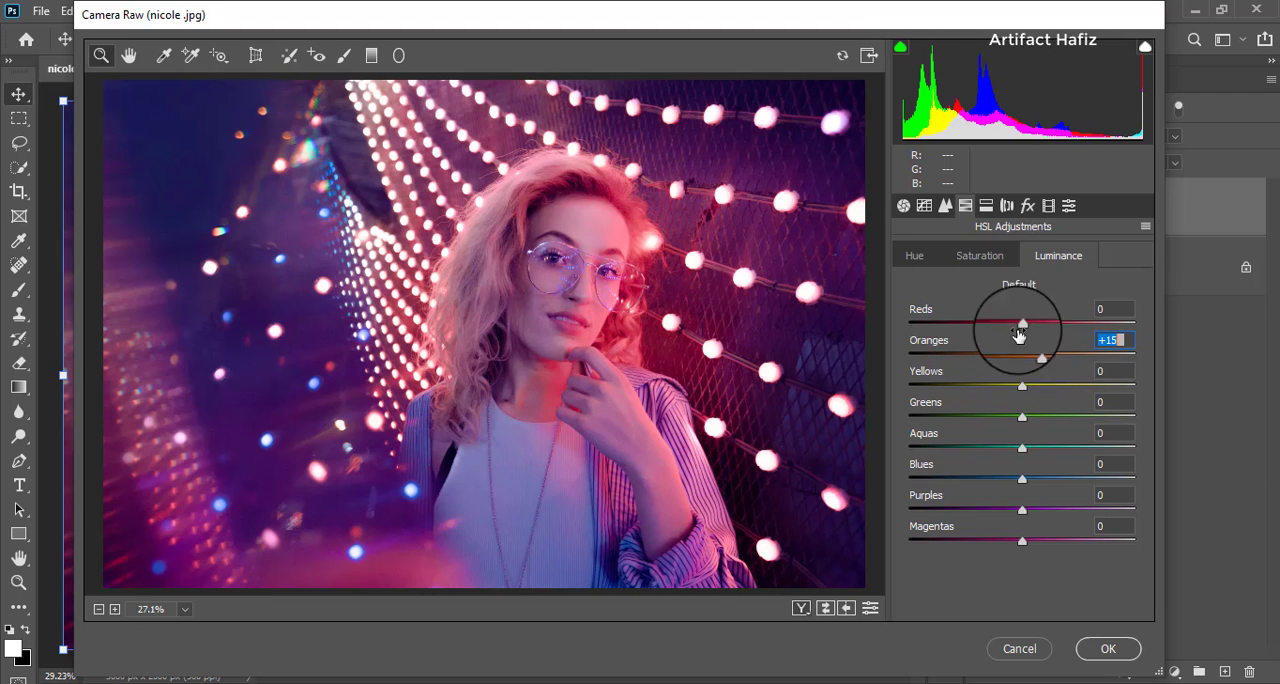
Step: Set the HSL saturation of purples to +4 and magentas to +19, and their luminance to +13 and +9 respectively
{"action": "left_click", "coordinate": [917, 256]}
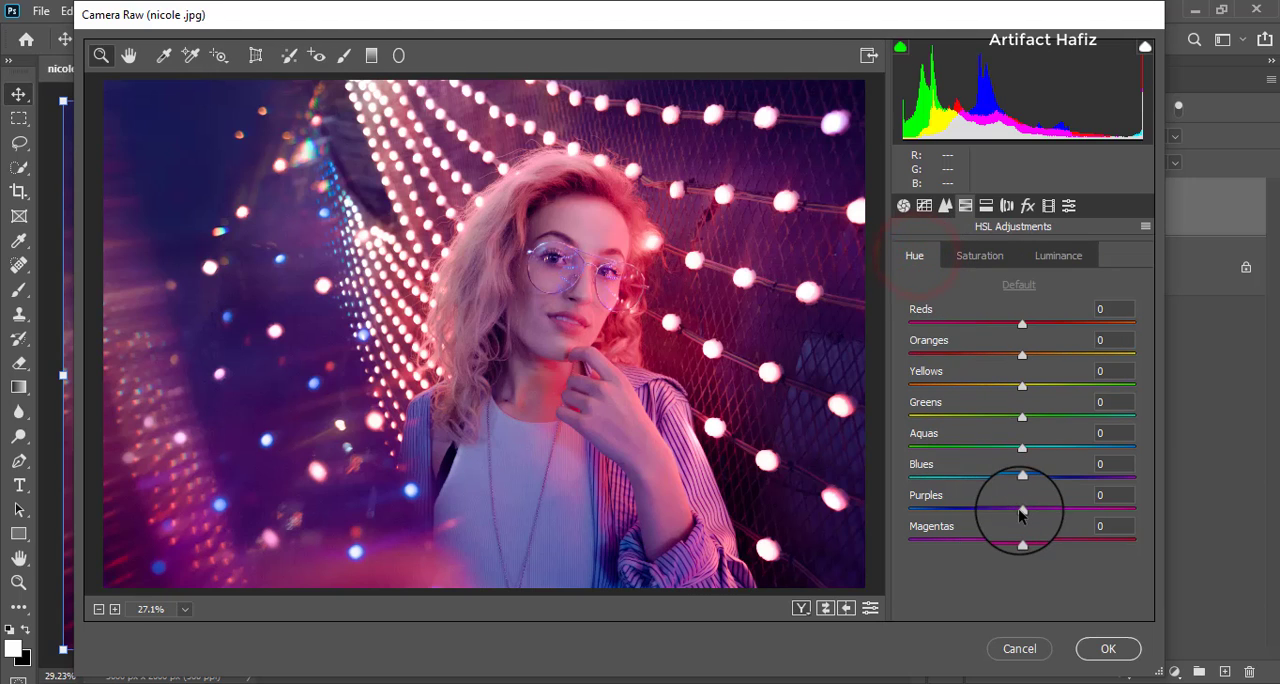
{"action": "left_click", "coordinate": [967, 258]}
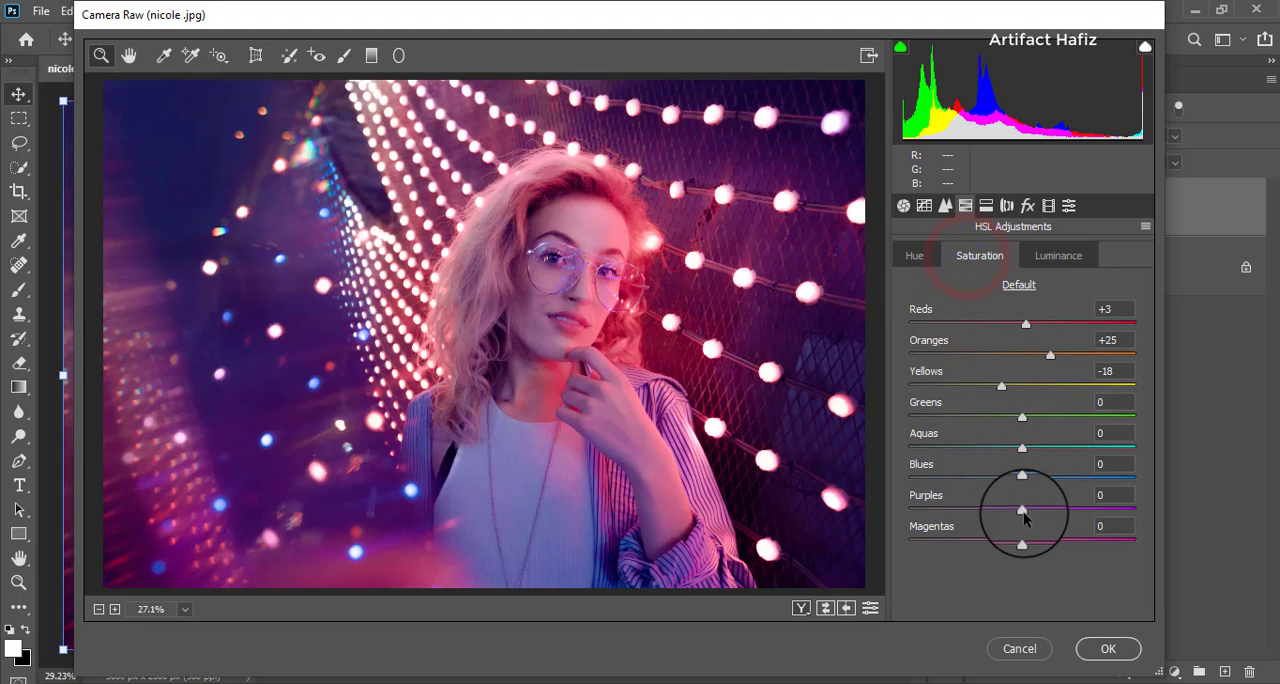
{"action": "left_click_drag", "start_coordinate": [1022, 510], "coordinate": [1056, 538]}
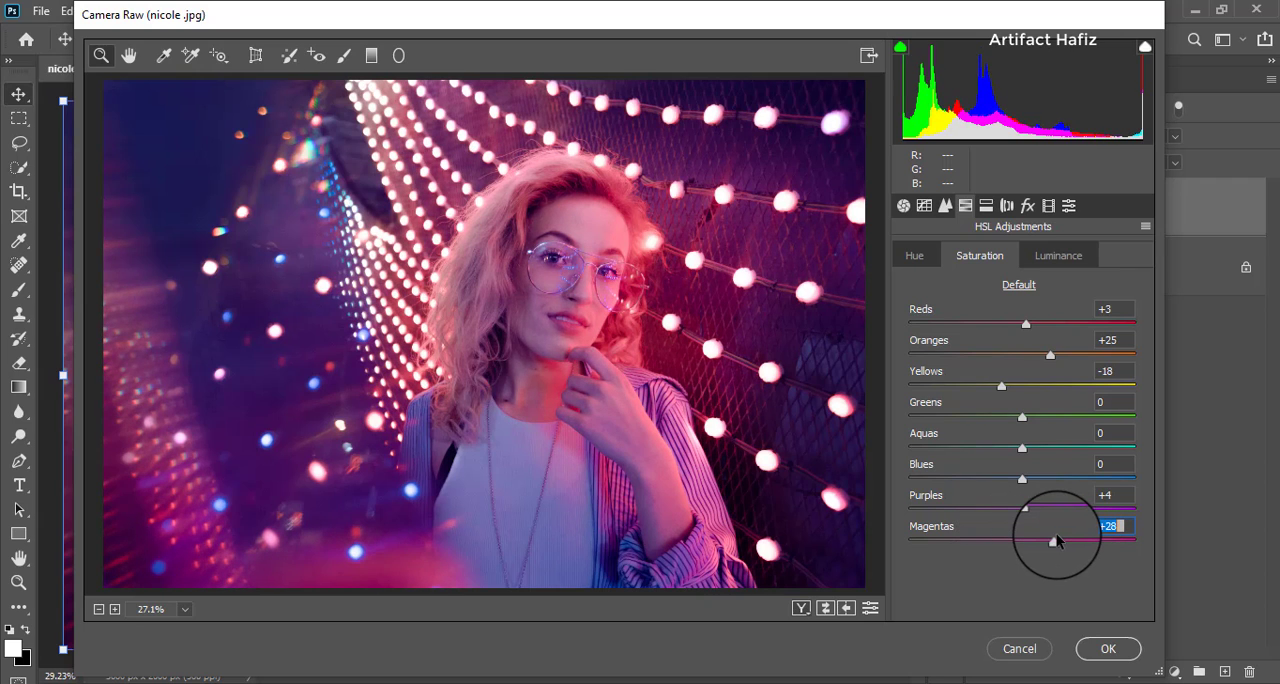
{"action": "left_click", "coordinate": [1040, 262]}
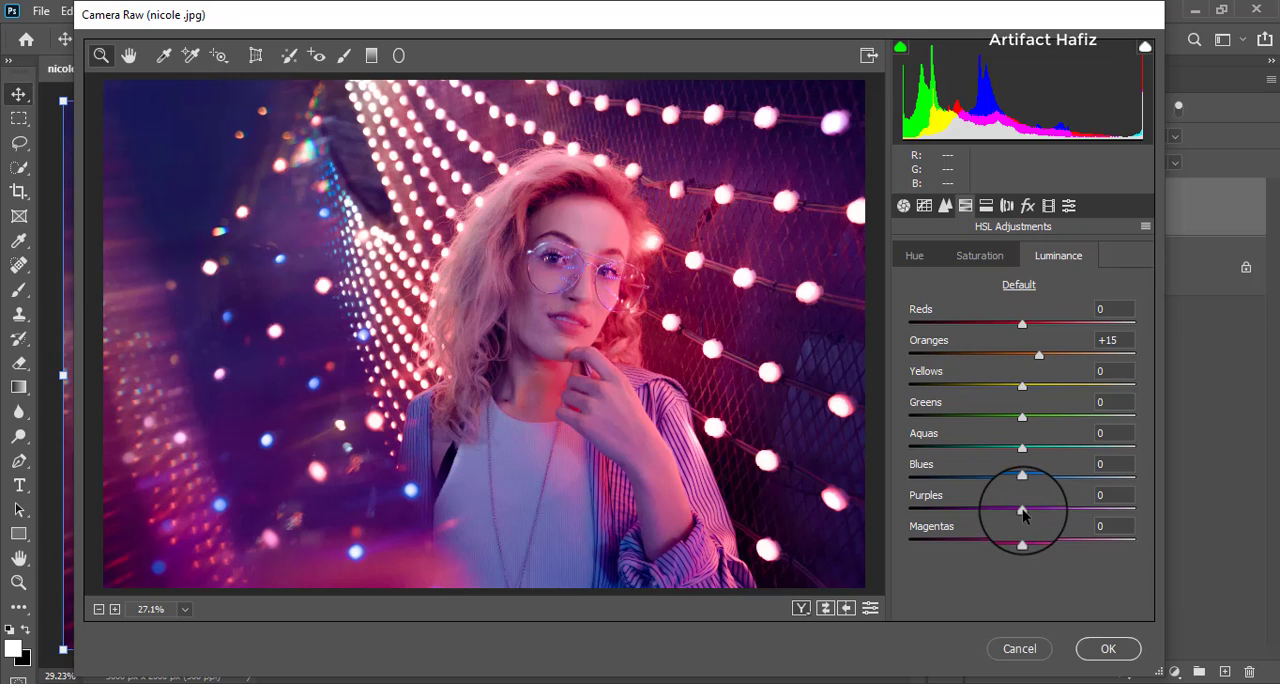
{"action": "left_click_drag", "start_coordinate": [1021, 510], "coordinate": [1033, 535]}
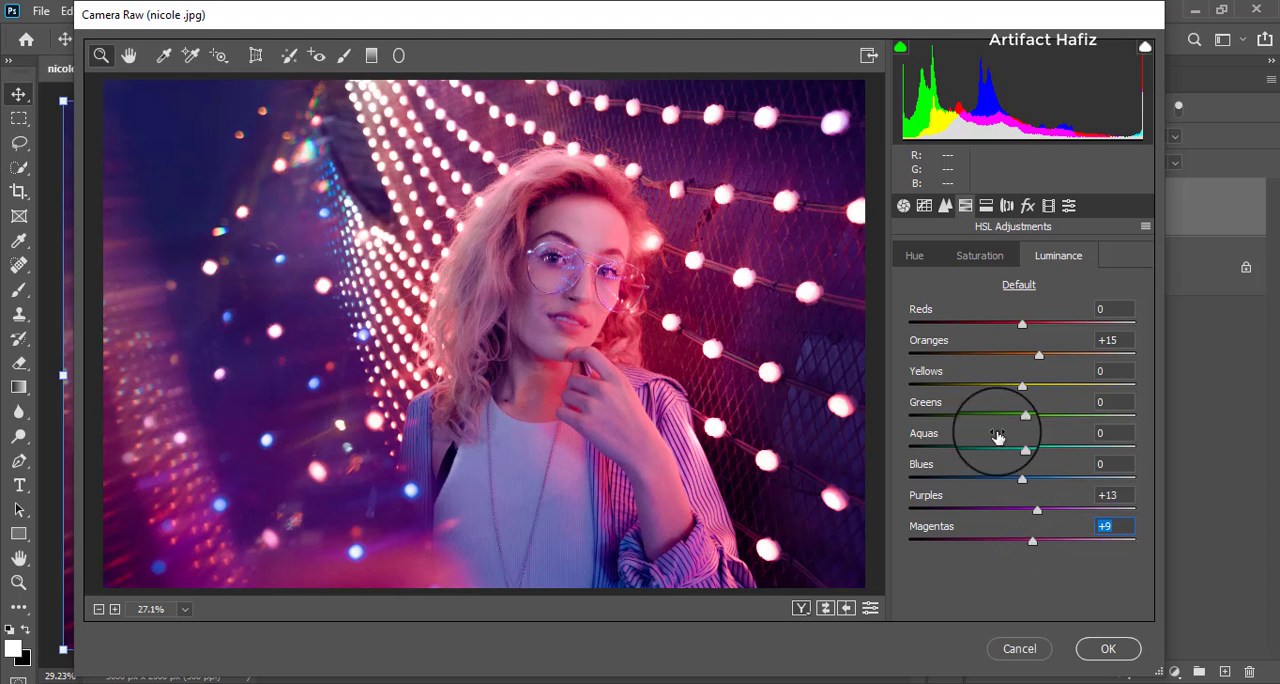
Step: Add shadow, midtone and highlight points to the RGB tone curve, raising the highlight point and setting the midtone point to input 129, output 133
{"action": "left_click", "coordinate": [923, 212]}
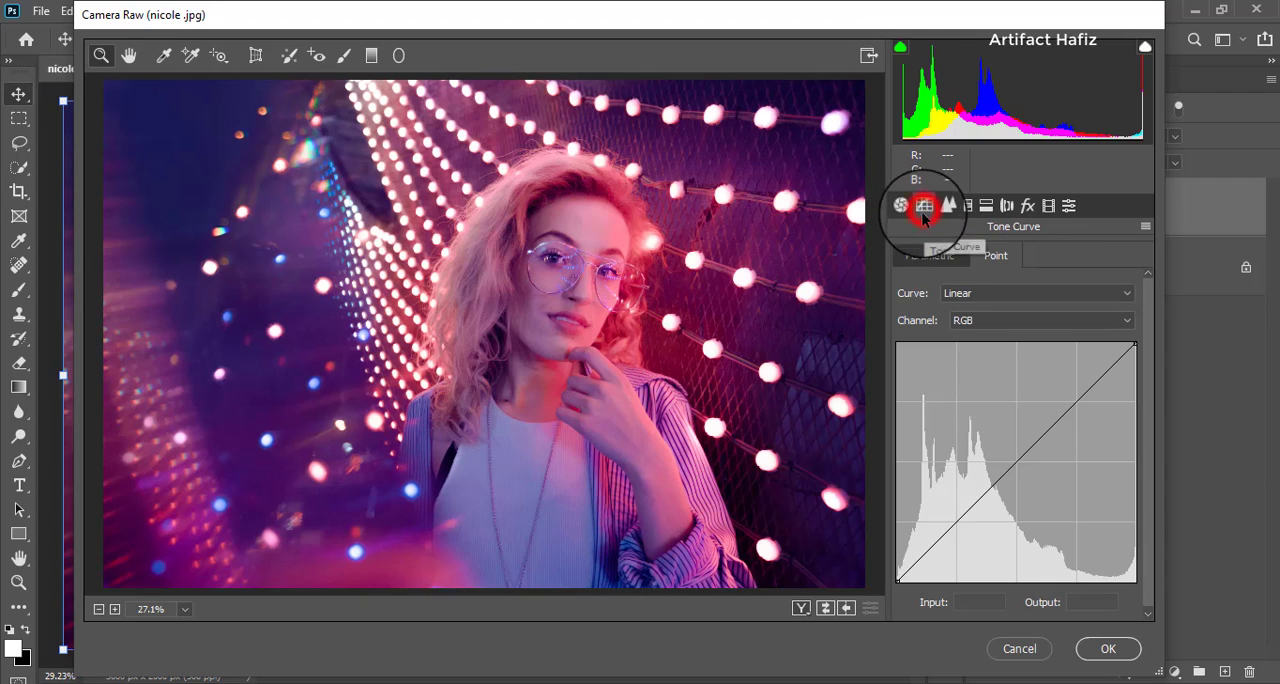
{"action": "left_click", "coordinate": [956, 522]}
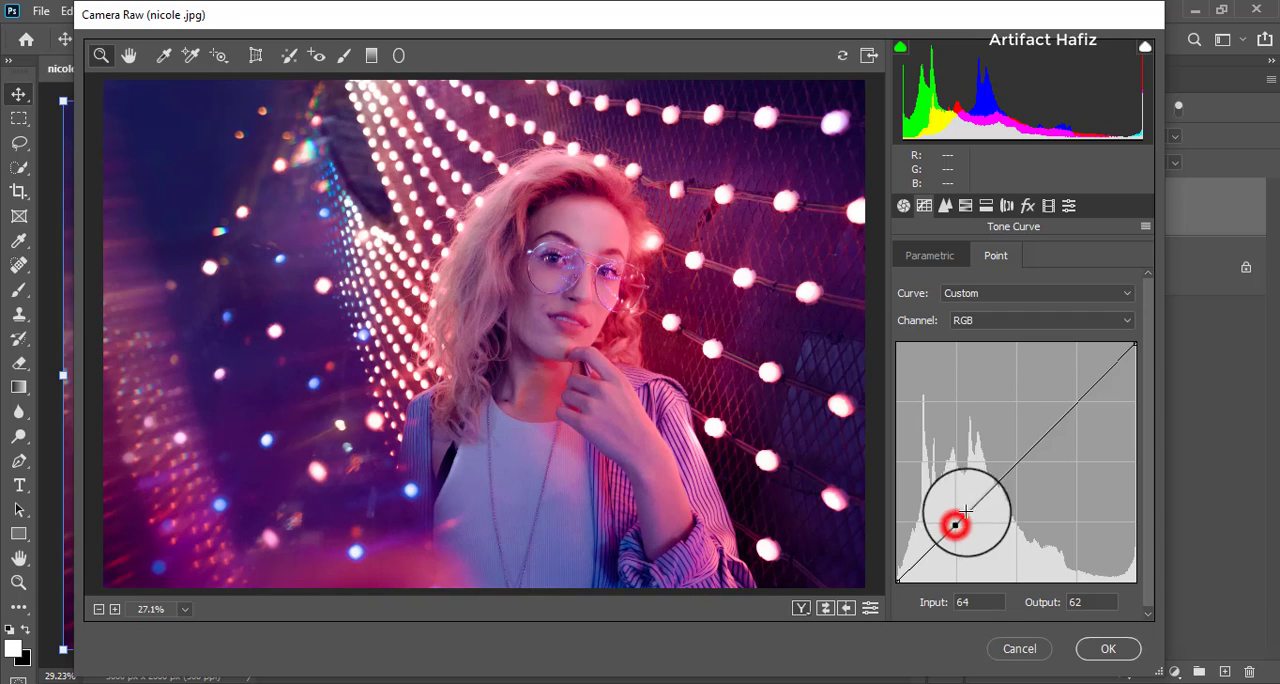
{"action": "left_click", "coordinate": [1015, 459]}
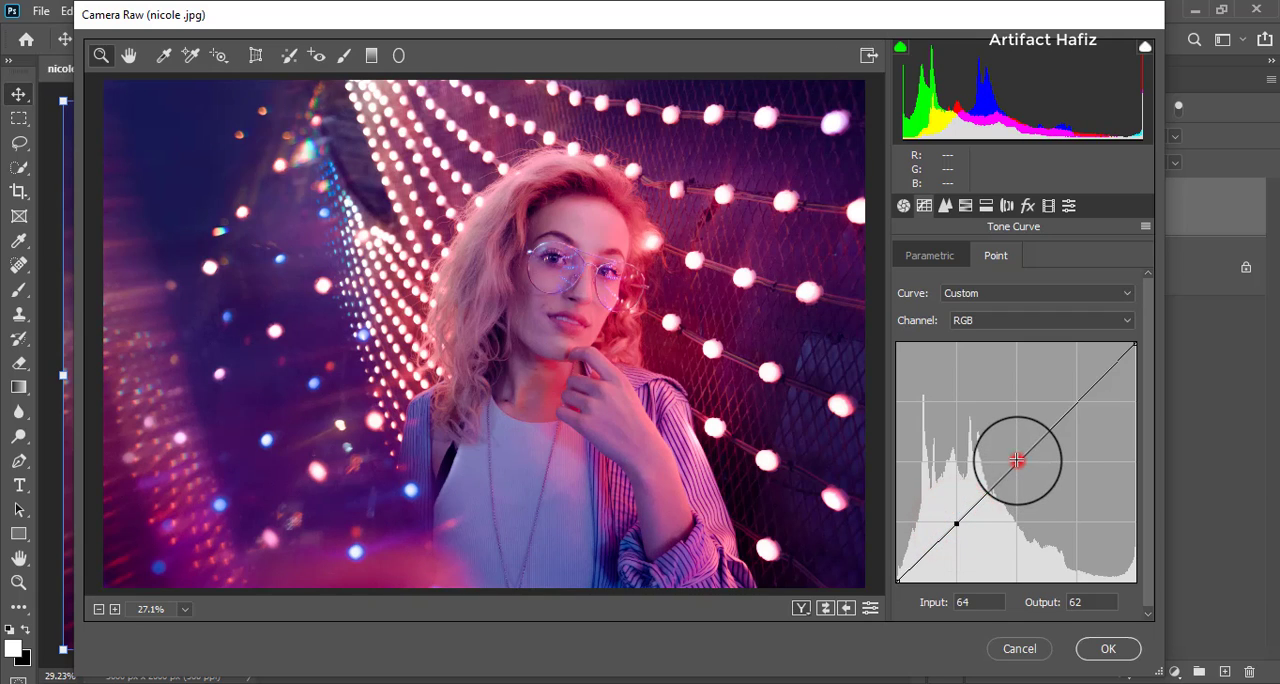
{"action": "left_click", "coordinate": [1073, 392]}
{"action": "left_click_drag", "start_coordinate": [1073, 392], "coordinate": [1071, 386]}
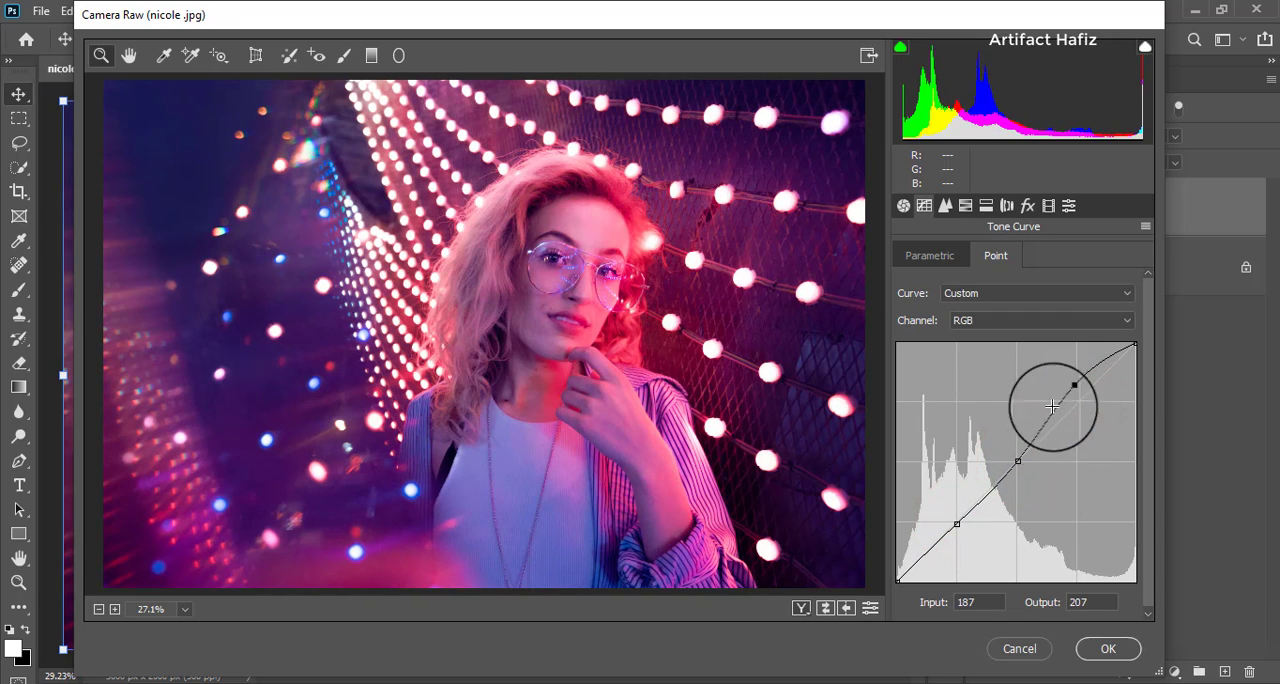
{"action": "left_click", "coordinate": [1017, 459]}
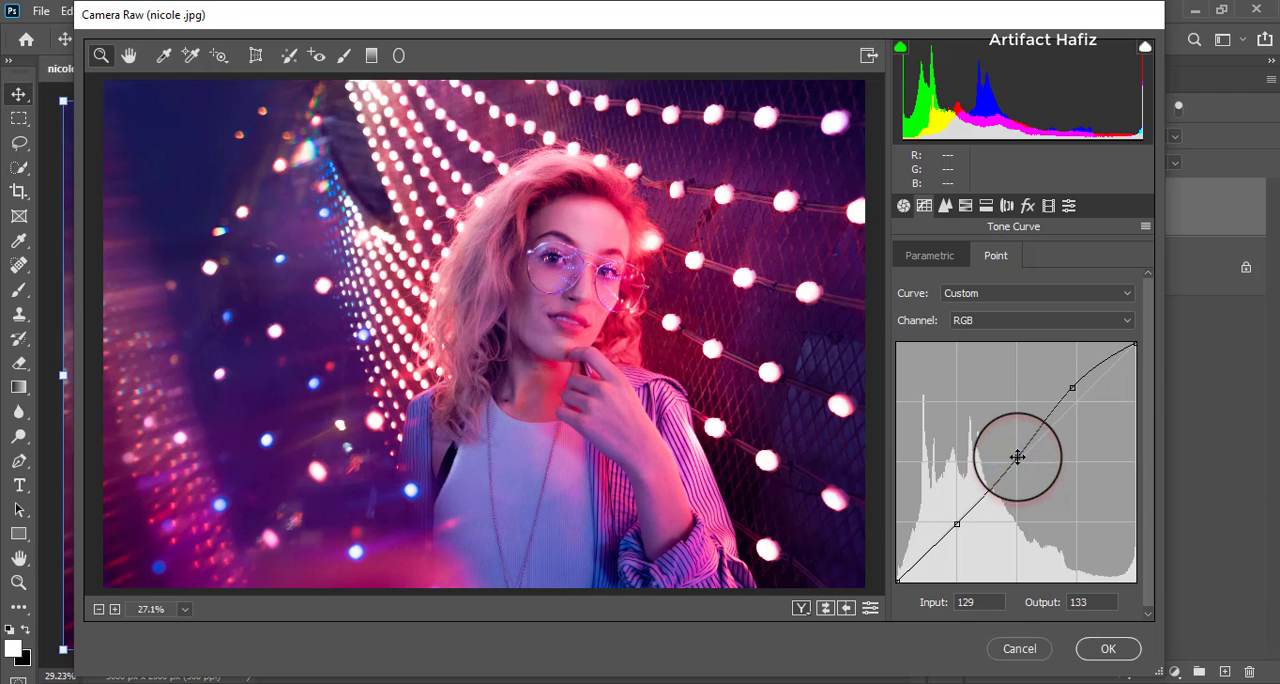
Step: Lower the tone curve's shadow point to input 62, output 58, and lift the black point to output 20 for a faded look
{"action": "left_click_drag", "start_coordinate": [950, 532], "coordinate": [955, 527]}
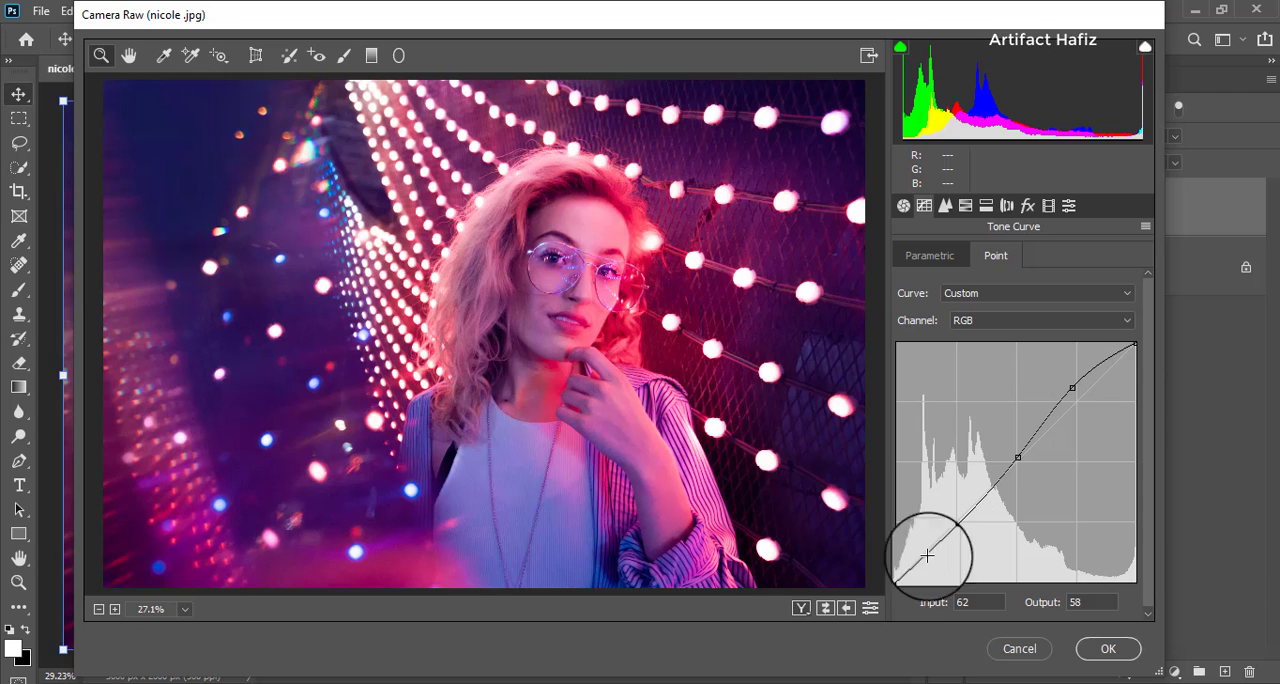
{"action": "left_click", "coordinate": [898, 580]}
{"action": "mouse_move", "coordinate": [898, 580]}
{"action": "left_mouse_down"}
{"action": "mouse_move", "coordinate": [894, 549]}
{"action": "mouse_move", "coordinate": [892, 582]}
{"action": "mouse_move", "coordinate": [890, 563]}
{"action": "left_mouse_up"}
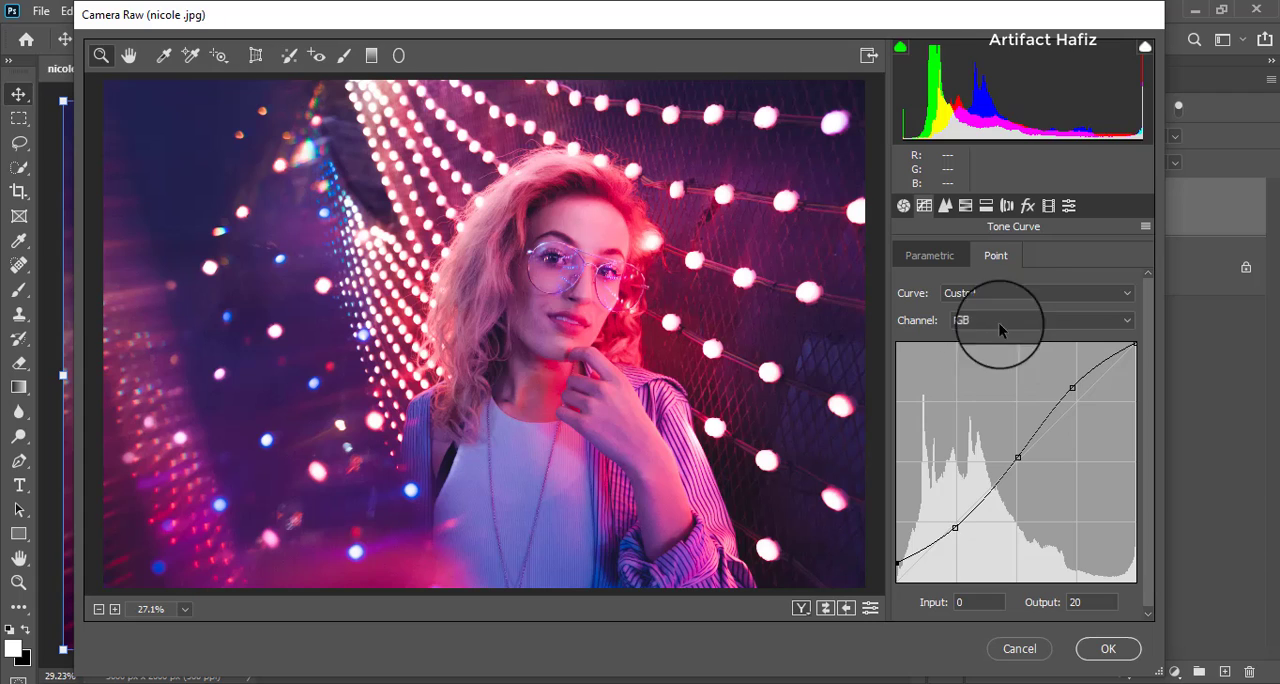
Step: Split-tone the highlights with a hue of 71 and a saturation of 10
{"action": "left_click", "coordinate": [978, 207]}
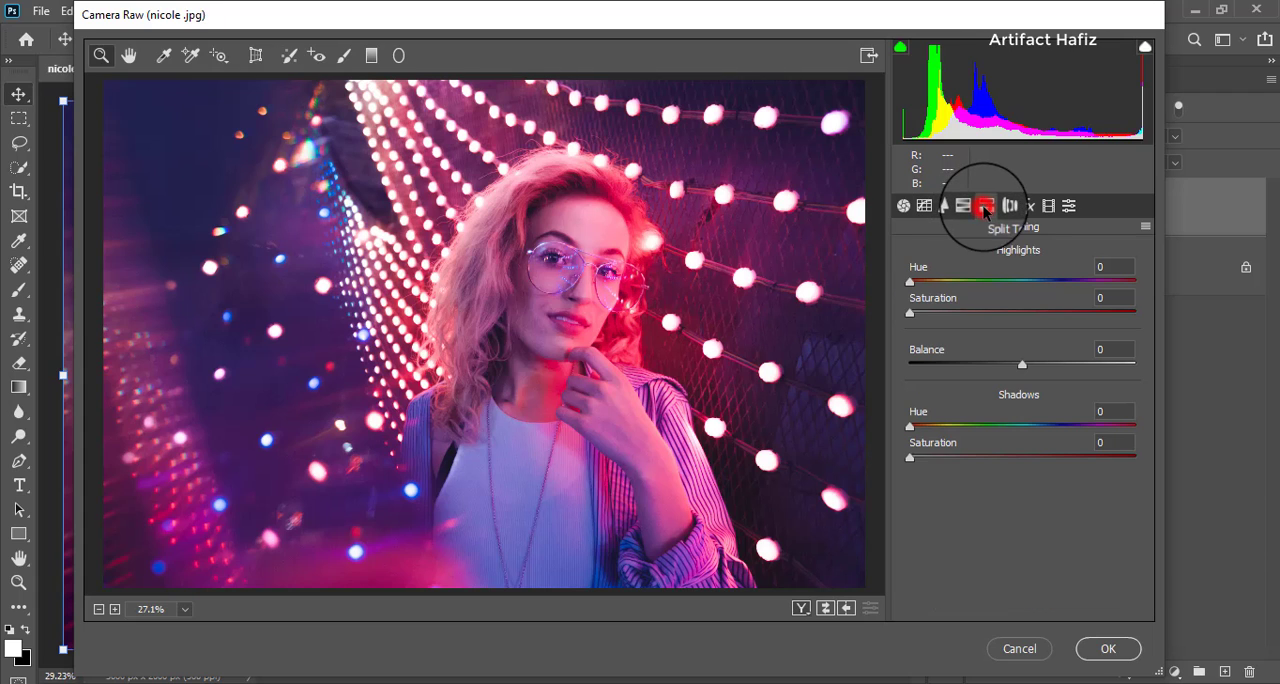
{"action": "left_click_drag", "start_coordinate": [910, 314], "coordinate": [1053, 313]}
{"action": "left_click_drag", "start_coordinate": [909, 284], "coordinate": [952, 281]}
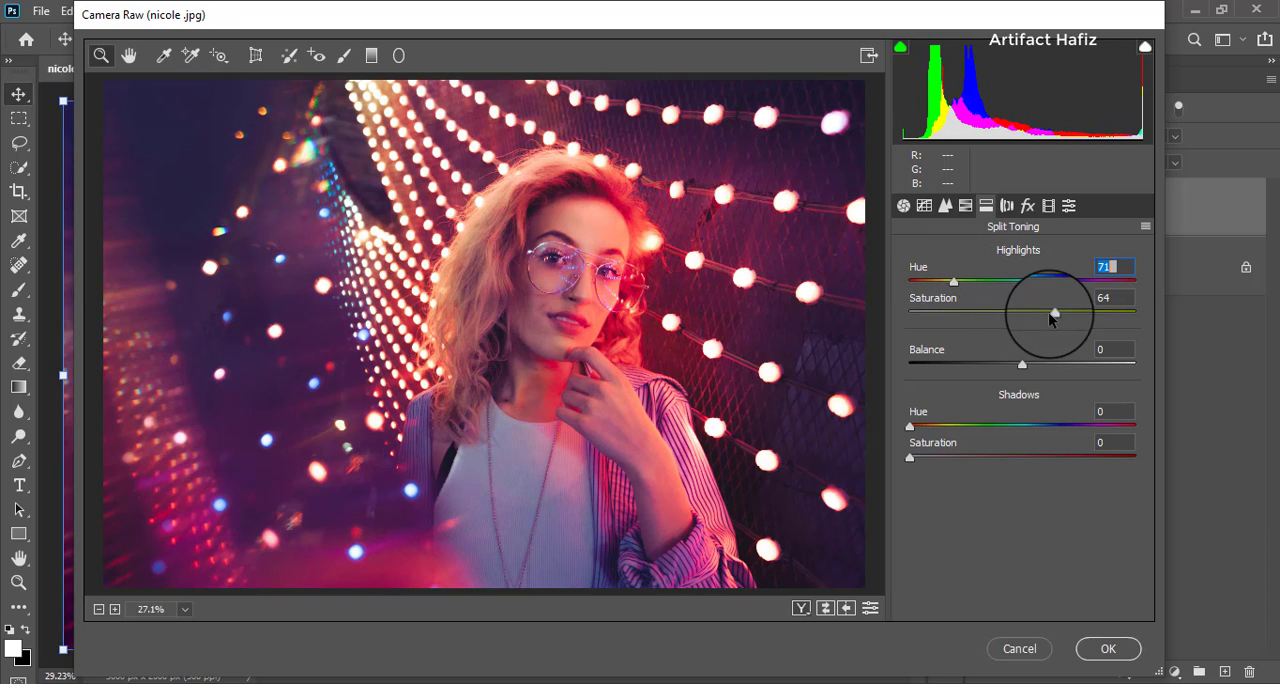
{"action": "left_click_drag", "start_coordinate": [1050, 312], "coordinate": [929, 315]}
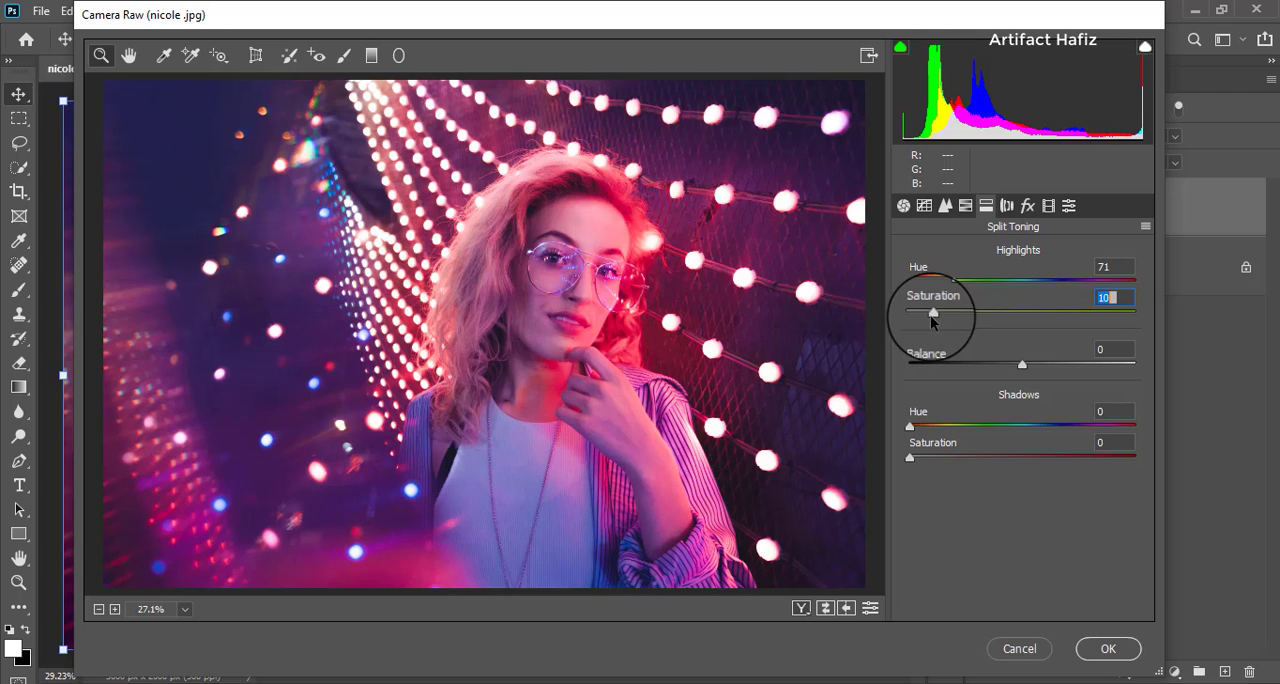
Step: Split-tone the shadows with a hue of 263 and a saturation of 16
{"action": "left_click_drag", "start_coordinate": [910, 457], "coordinate": [1010, 457]}
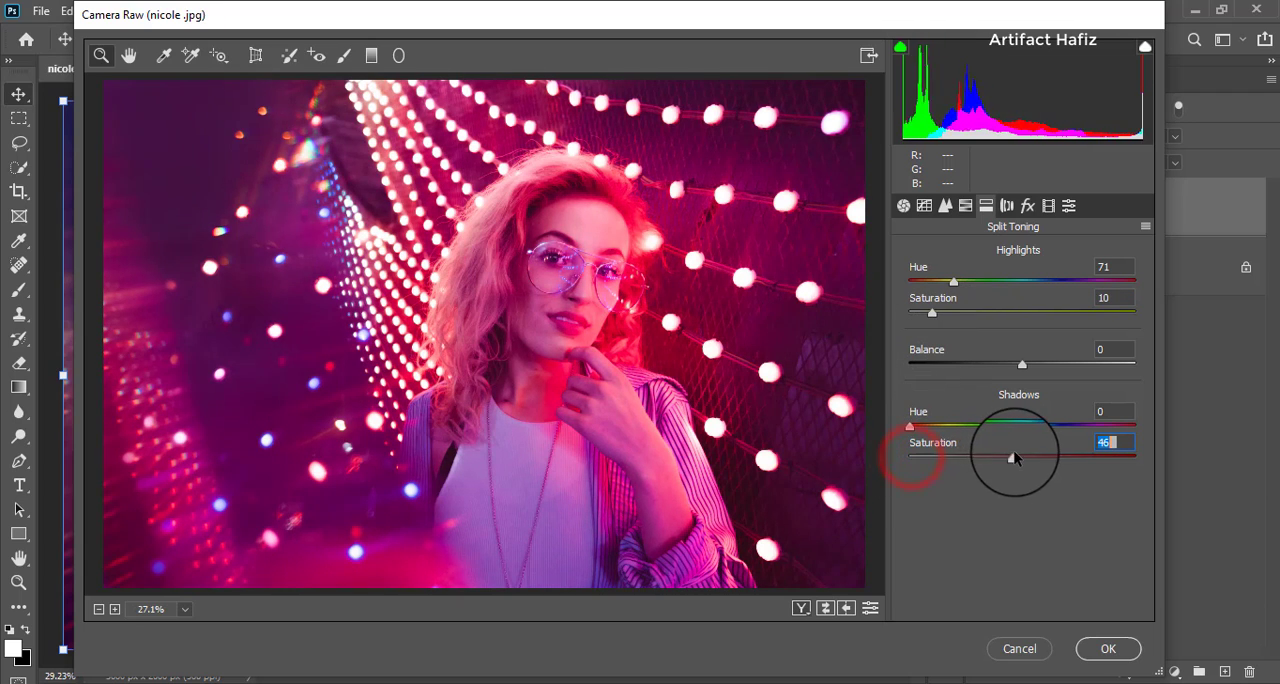
{"action": "left_click_drag", "start_coordinate": [907, 427], "coordinate": [1072, 410]}
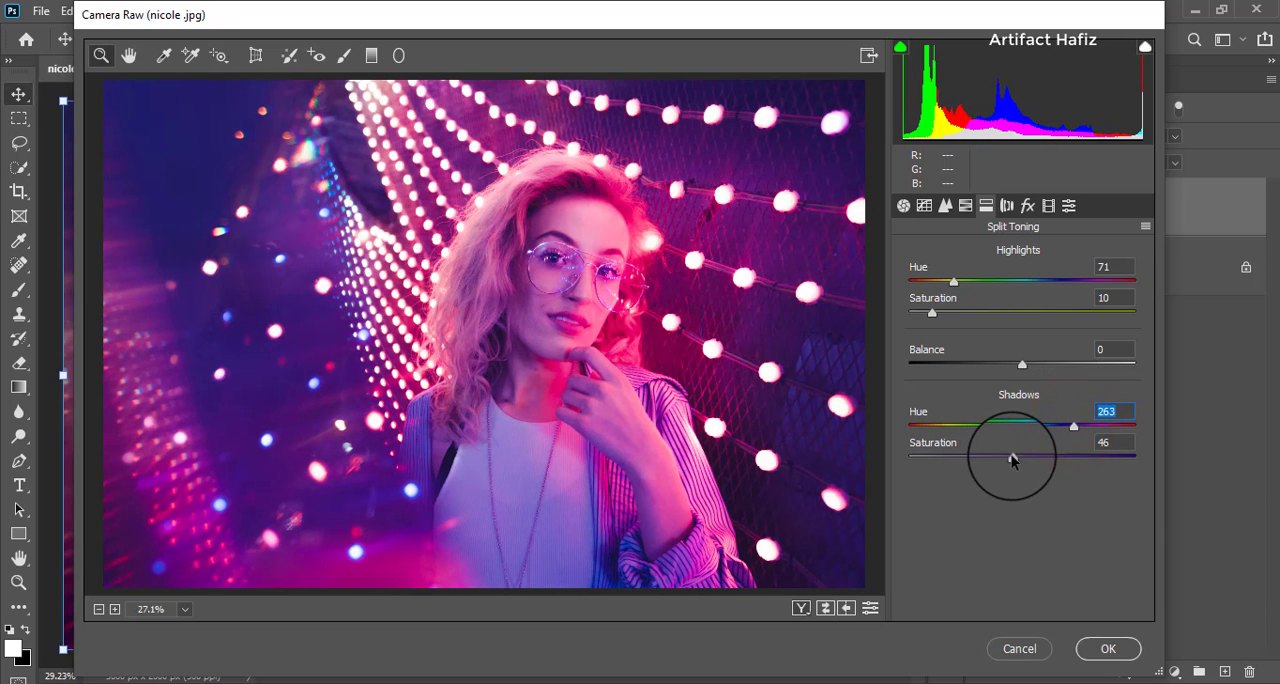
{"action": "left_click_drag", "start_coordinate": [1011, 457], "coordinate": [945, 462]}
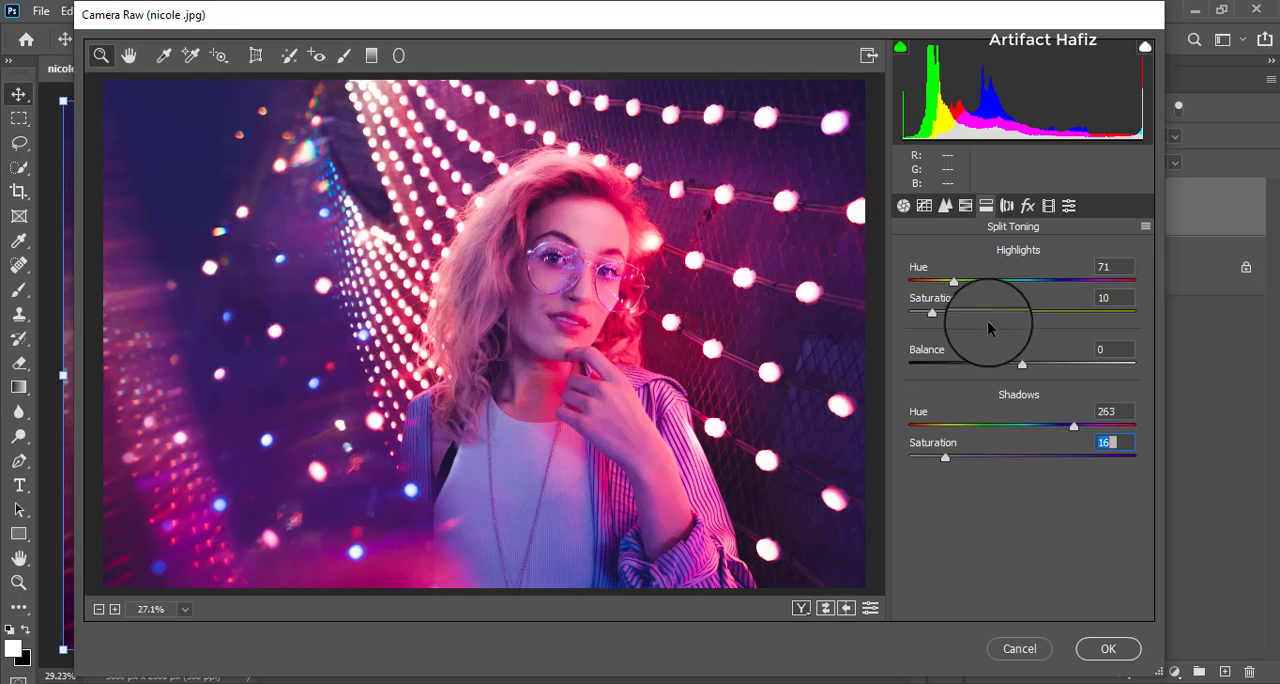
Step: Calibrate Red Primary hue to +11, Green Primary hue to +13, and Blue Primary hue to -1 with saturation +17, and apply the Camera Raw filter
{"action": "left_click", "coordinate": [1049, 205]}
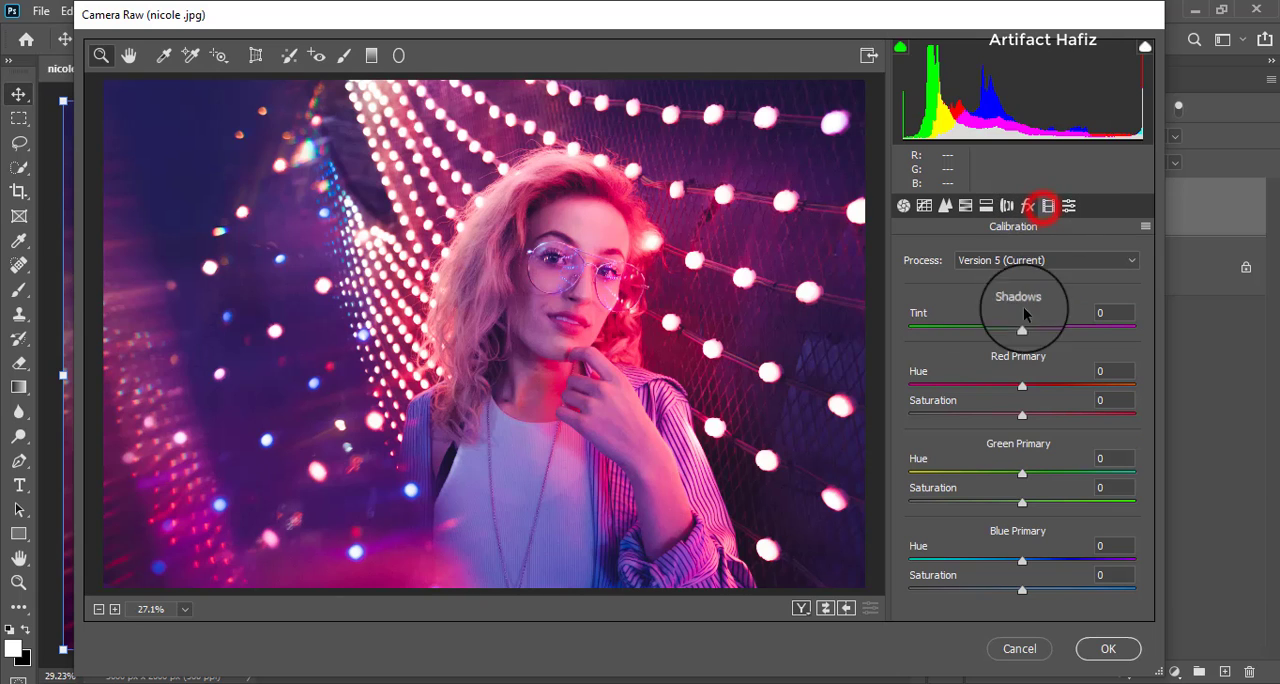
{"action": "mouse_move", "coordinate": [1021, 390]}
{"action": "left_mouse_down"}
{"action": "mouse_move", "coordinate": [975, 388]}
{"action": "mouse_move", "coordinate": [1048, 390]}
{"action": "mouse_move", "coordinate": [1003, 392]}
{"action": "mouse_move", "coordinate": [1030, 400]}
{"action": "left_mouse_up"}
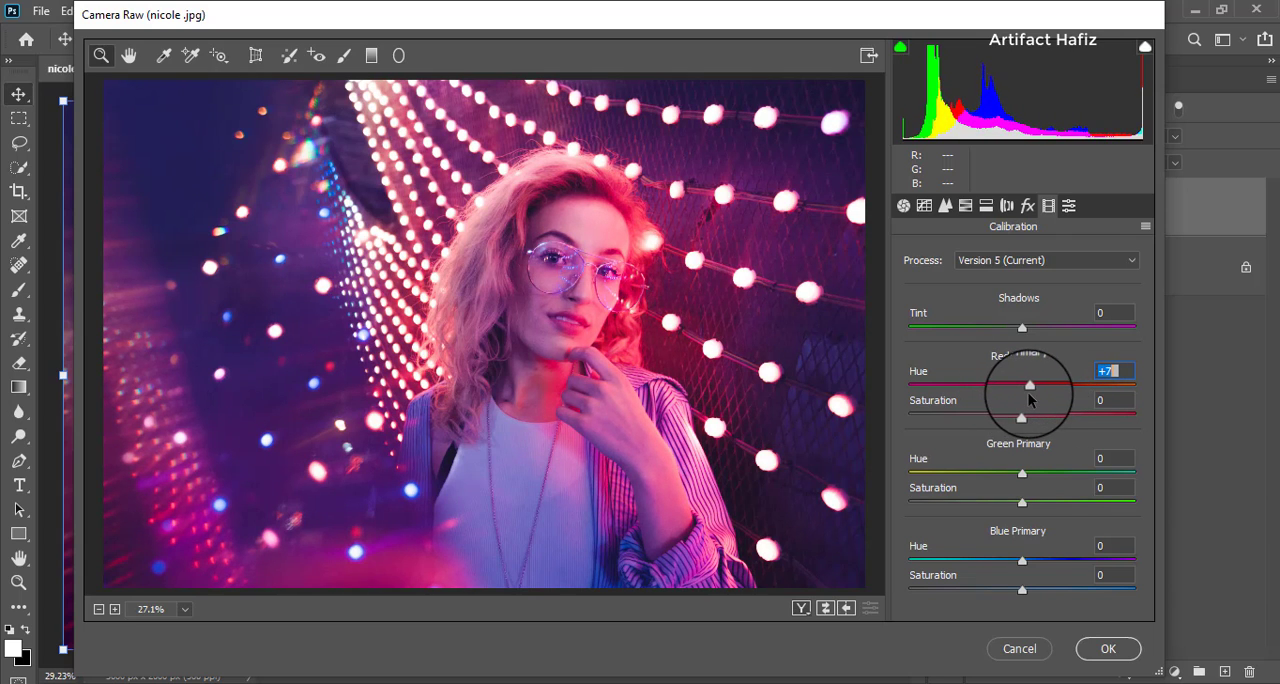
{"action": "mouse_move", "coordinate": [1023, 472]}
{"action": "left_mouse_down"}
{"action": "mouse_move", "coordinate": [983, 477]}
{"action": "mouse_move", "coordinate": [1045, 472]}
{"action": "mouse_move", "coordinate": [997, 459]}
{"action": "mouse_move", "coordinate": [985, 466]}
{"action": "mouse_move", "coordinate": [1038, 464]}
{"action": "left_mouse_up"}
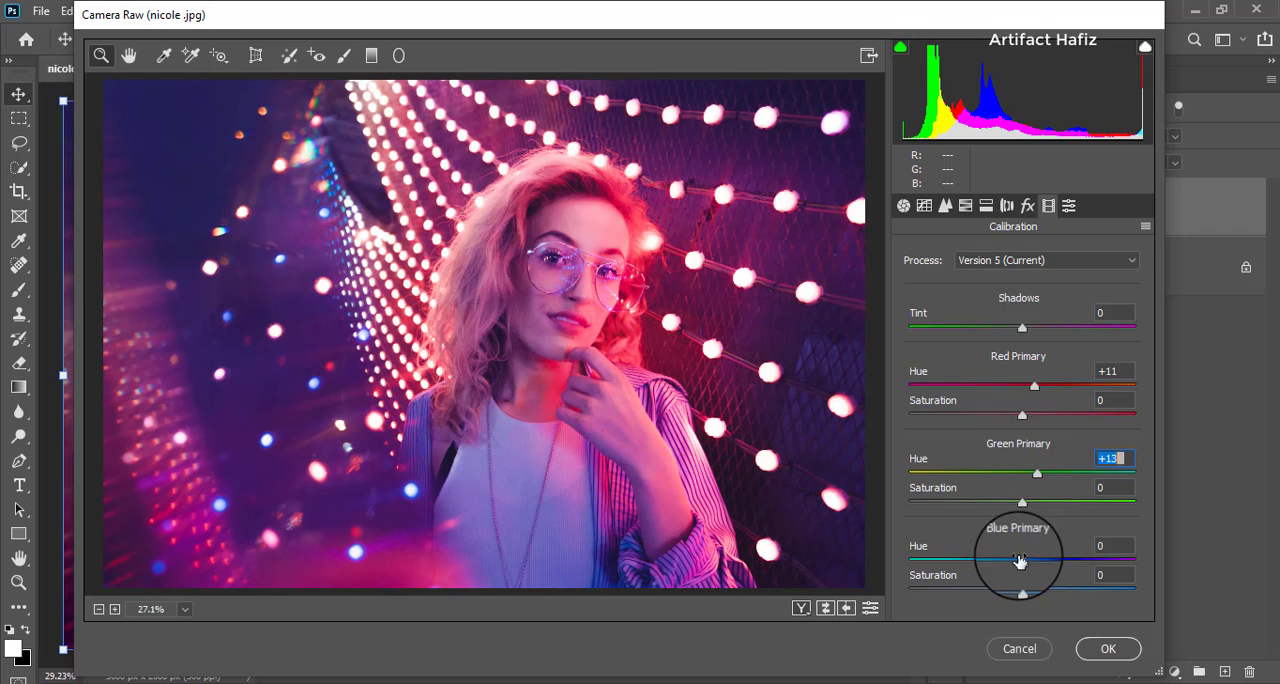
{"action": "left_click_drag", "start_coordinate": [1021, 560], "coordinate": [1045, 590]}
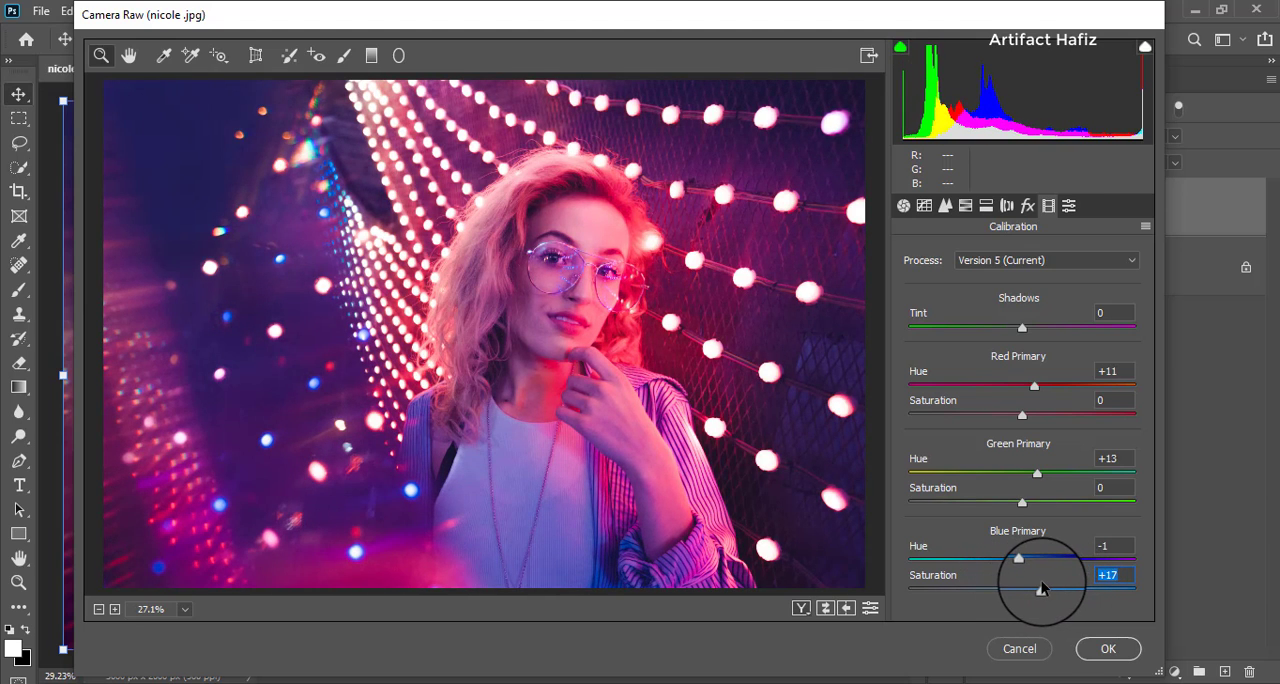
{"action": "left_click", "coordinate": [1108, 648]}
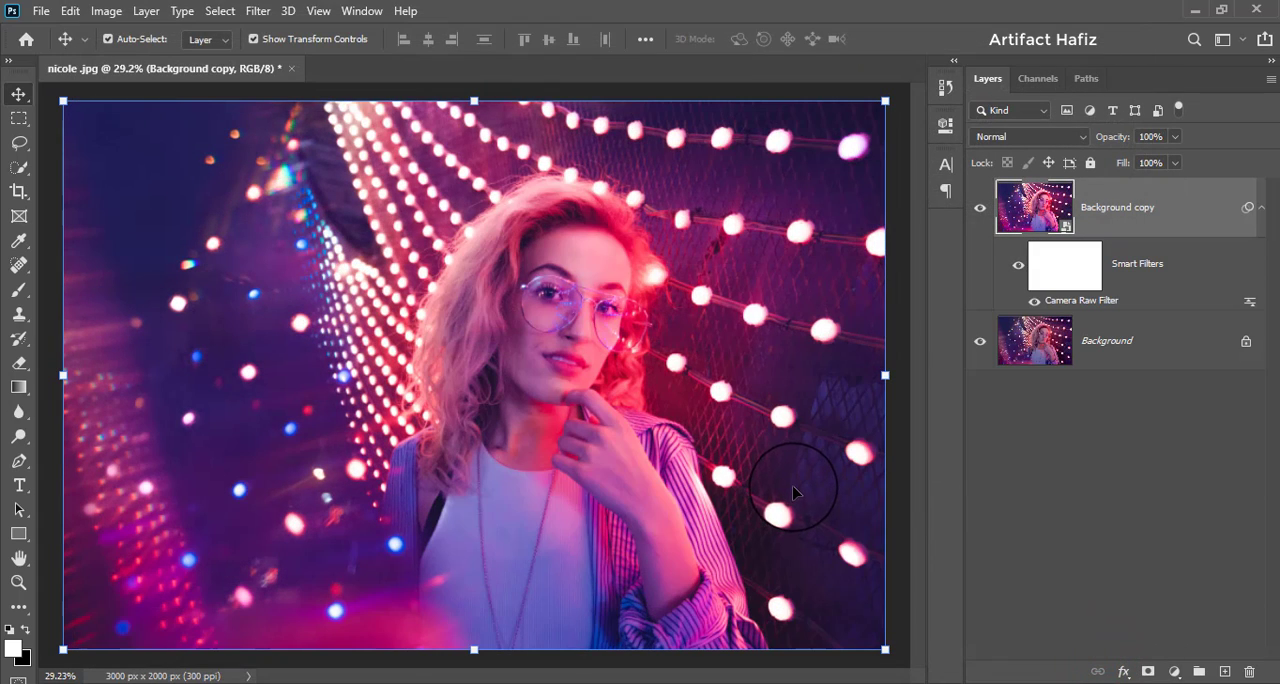
Step: Toggle the visibility of the Background copy layer to compare the graded photo with the original
{"action": "left_click", "coordinate": [978, 208]}
{"action": "left_click", "coordinate": [979, 208]}
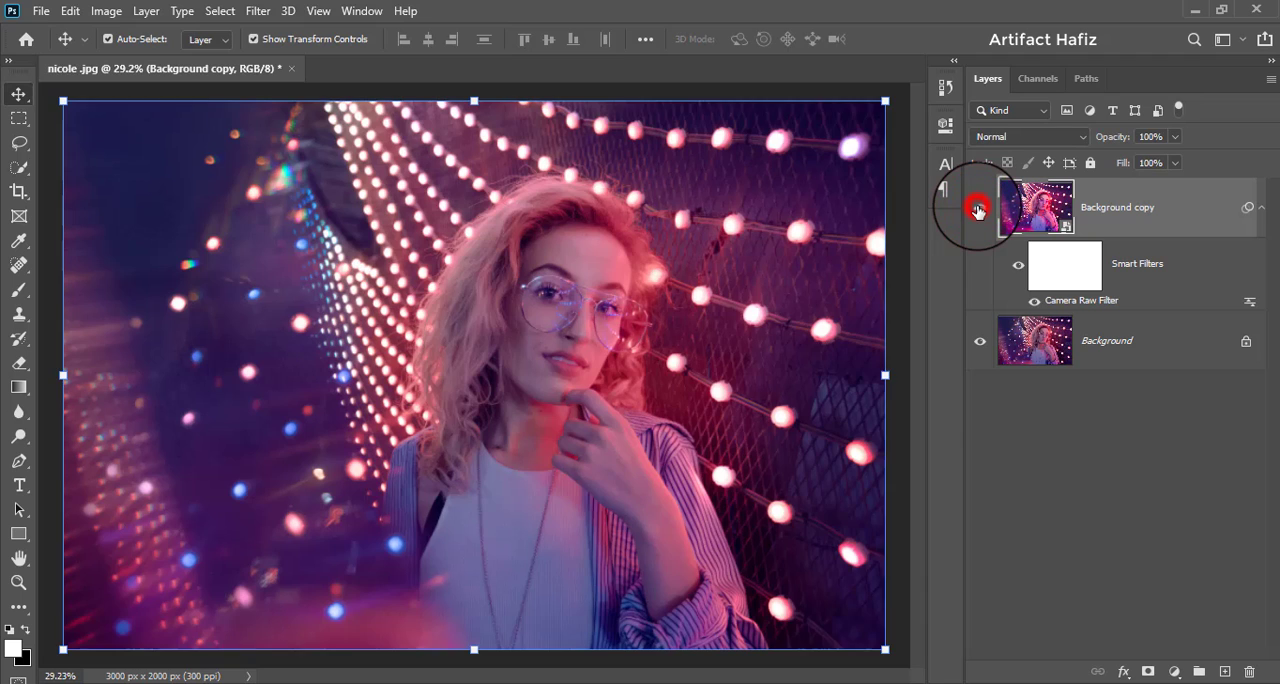
Step: Hide and reshow the Background copy layer to check the Camera Raw grade against the original photo
{"action": "left_click", "coordinate": [979, 210]}
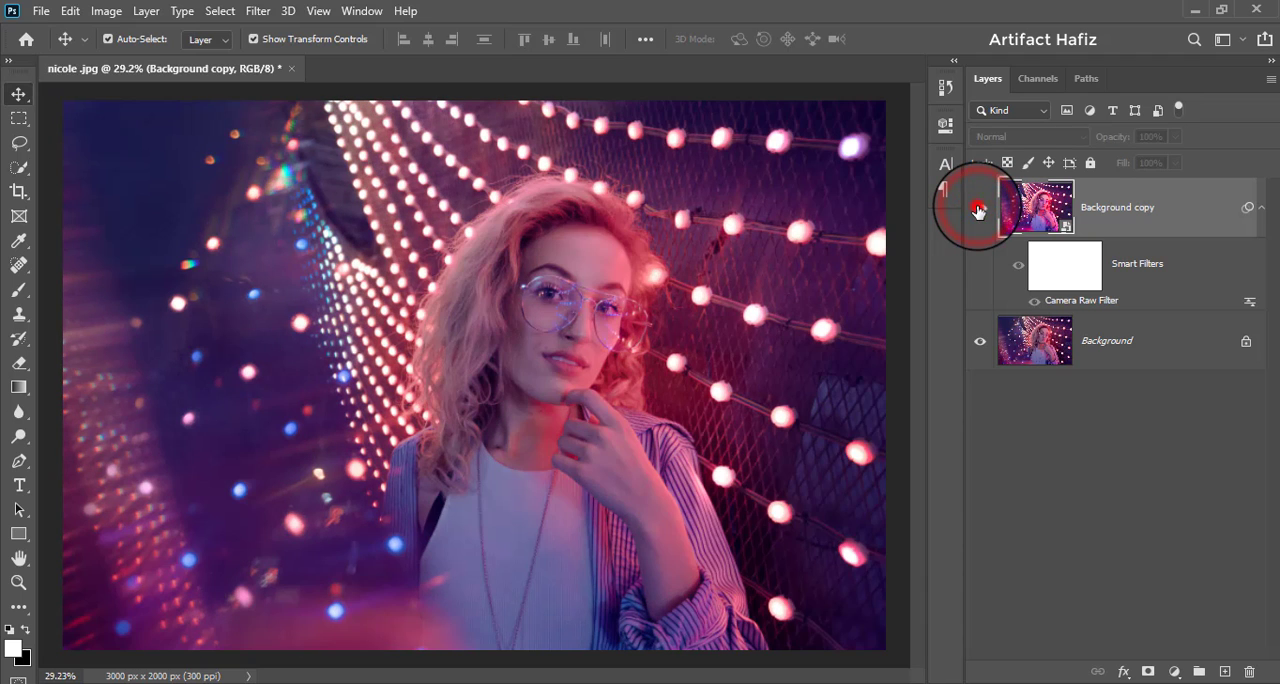
{"action": "left_click", "coordinate": [979, 208]}
Step: Add a Color Lookup adjustment layer above the Background copy layer using the Soft_Warming.look 3D LUT
{"action": "left_click", "coordinate": [1127, 221]}
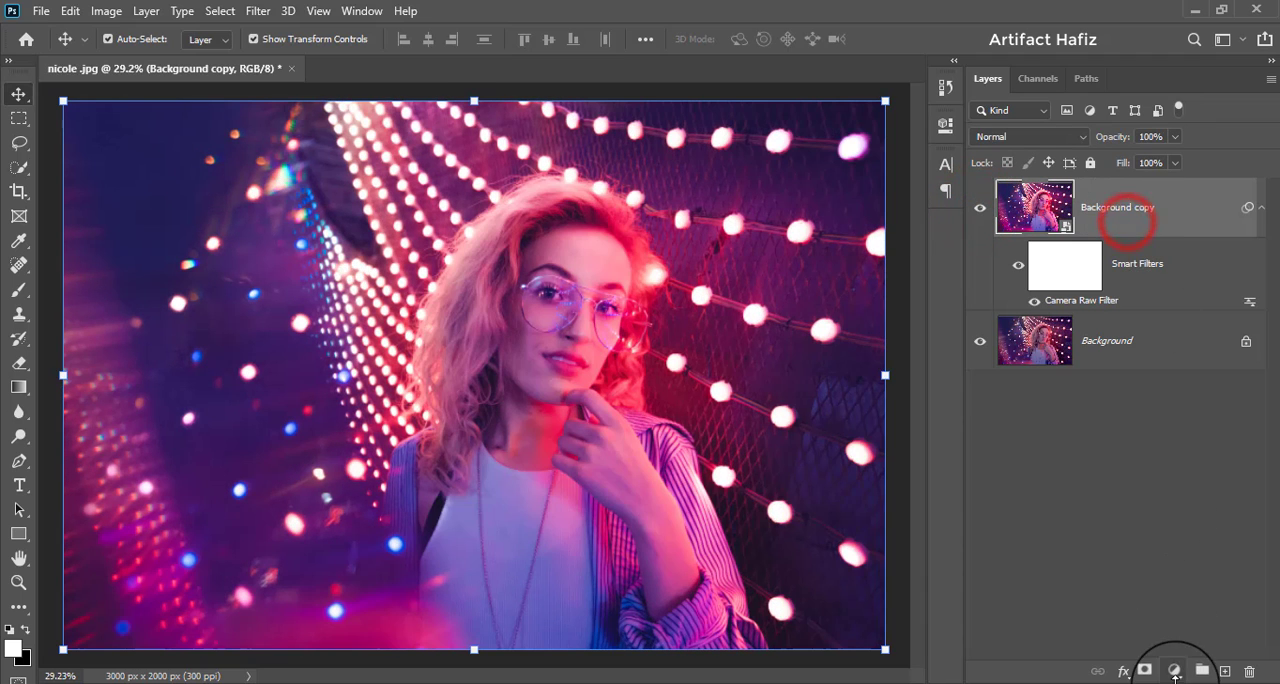
{"action": "left_click", "coordinate": [1175, 672]}
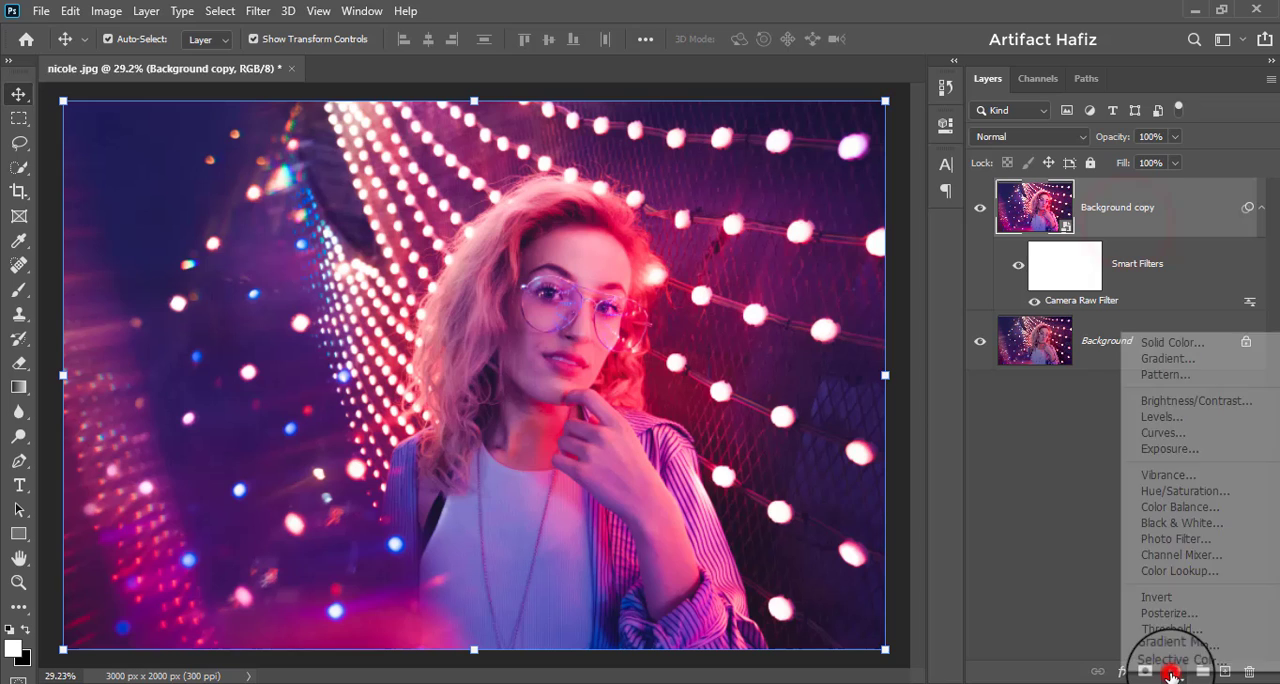
{"action": "left_click", "coordinate": [1178, 569]}
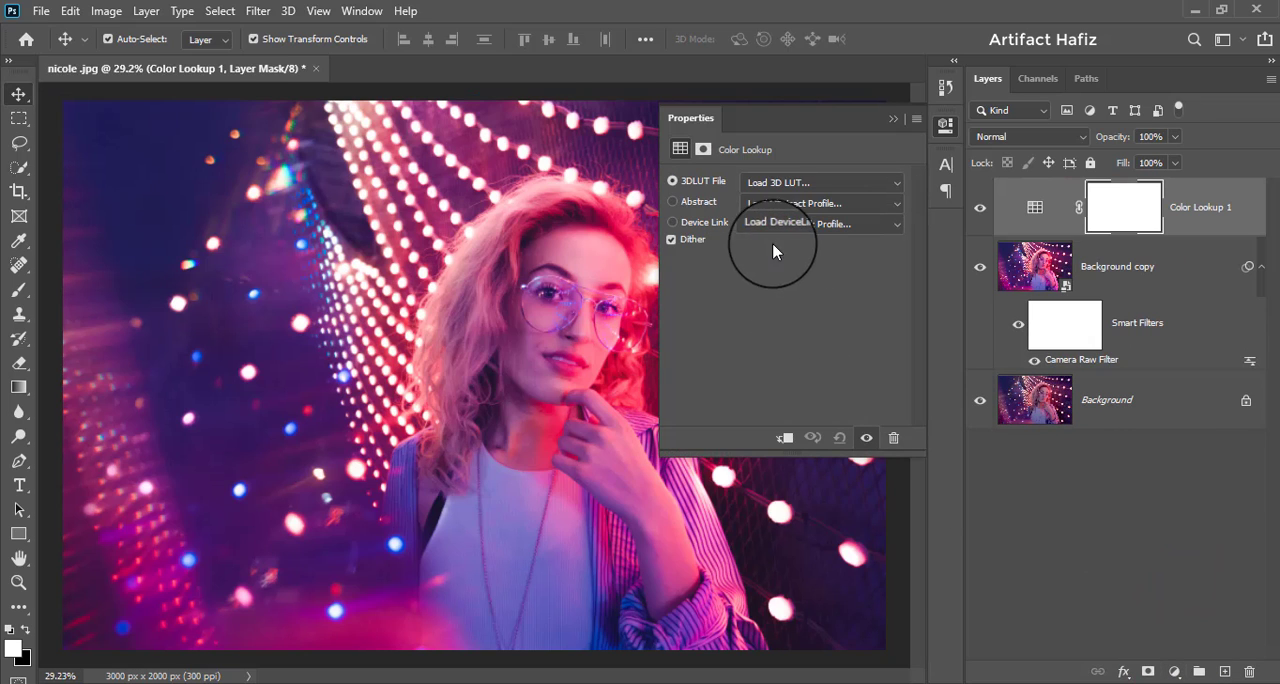
{"action": "left_click", "coordinate": [775, 182]}
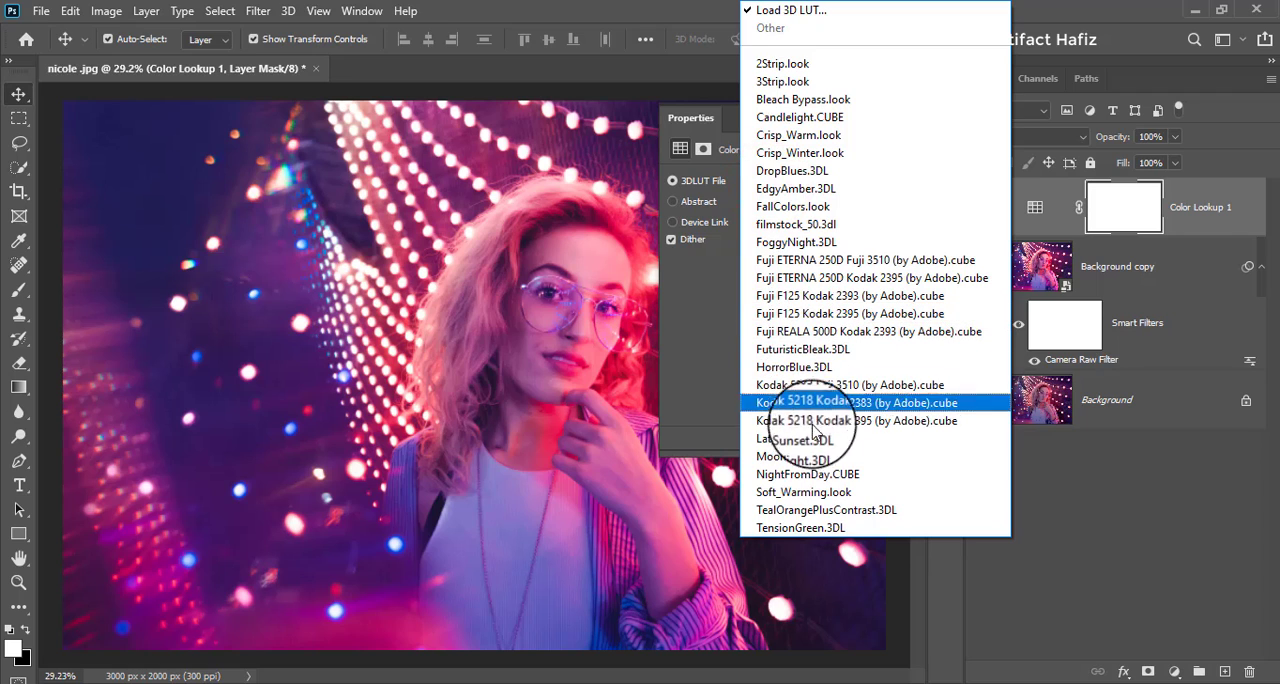
{"action": "left_click", "coordinate": [815, 492]}
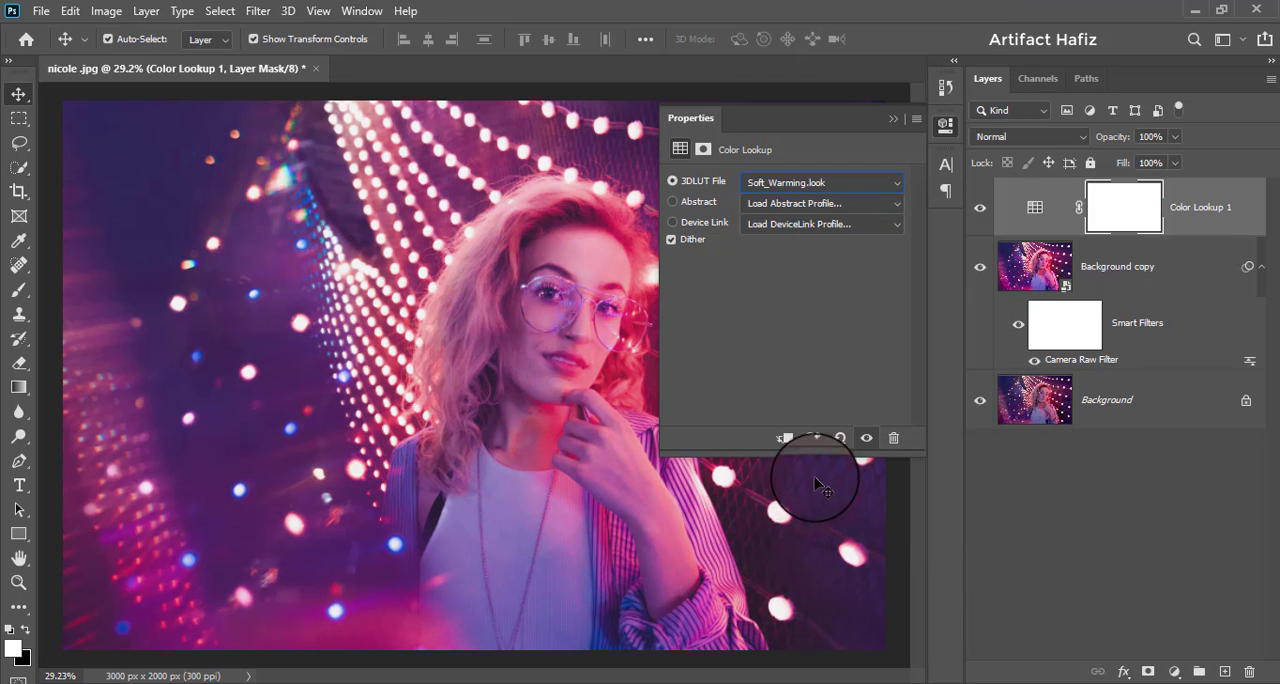
{"action": "left_click", "coordinate": [891, 120]}
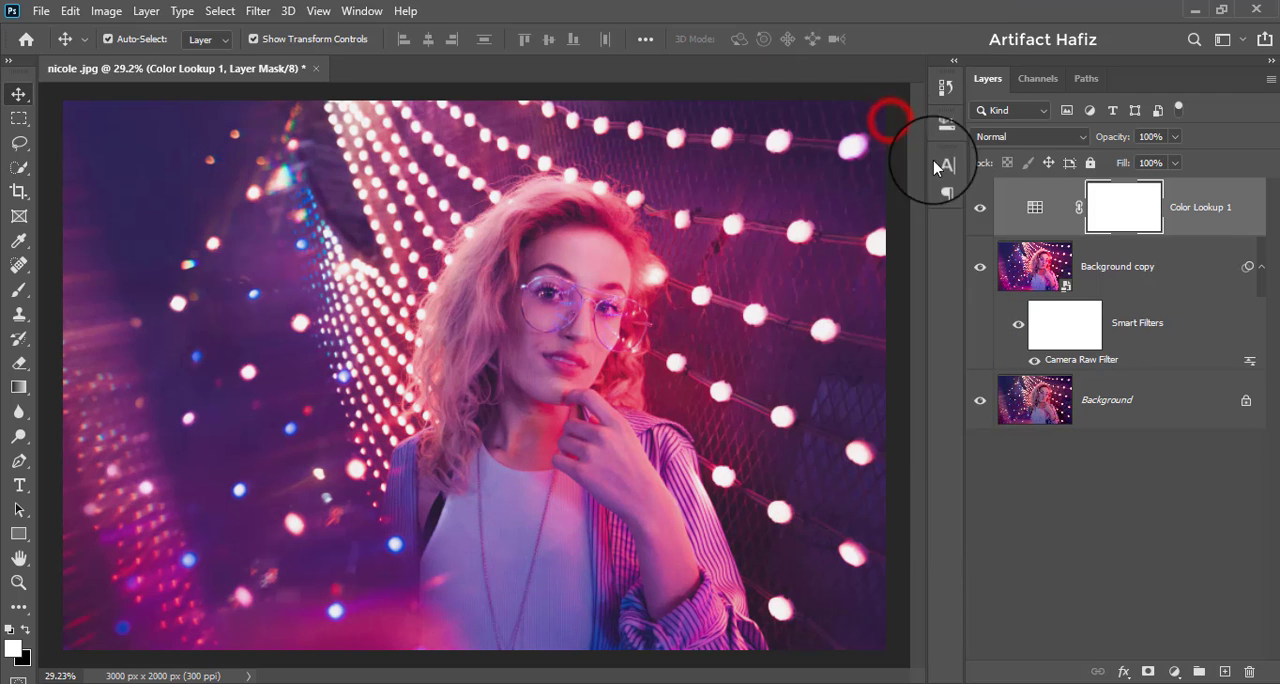
Step: Lower the Color Lookup layer's opacity to 12% and toggle its visibility to compare the effect
{"action": "left_click", "coordinate": [1188, 205]}
{"action": "left_click", "coordinate": [1173, 138]}
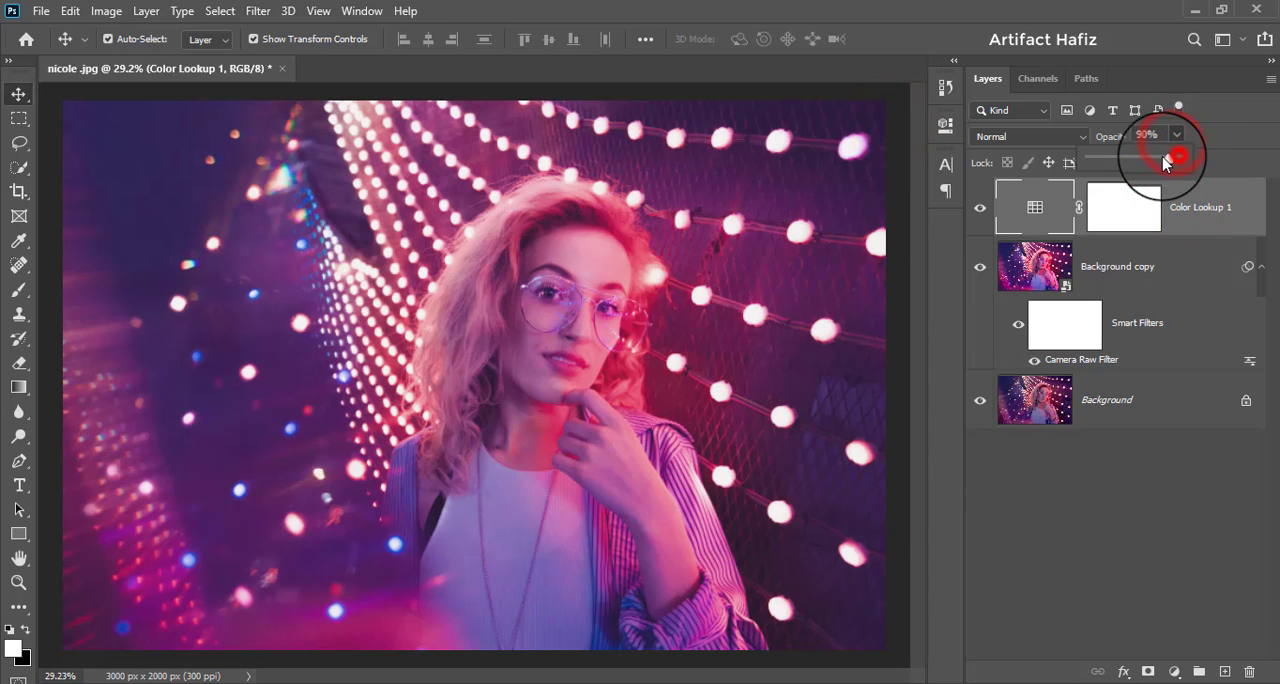
{"action": "left_click_drag", "start_coordinate": [1165, 162], "coordinate": [1095, 162]}
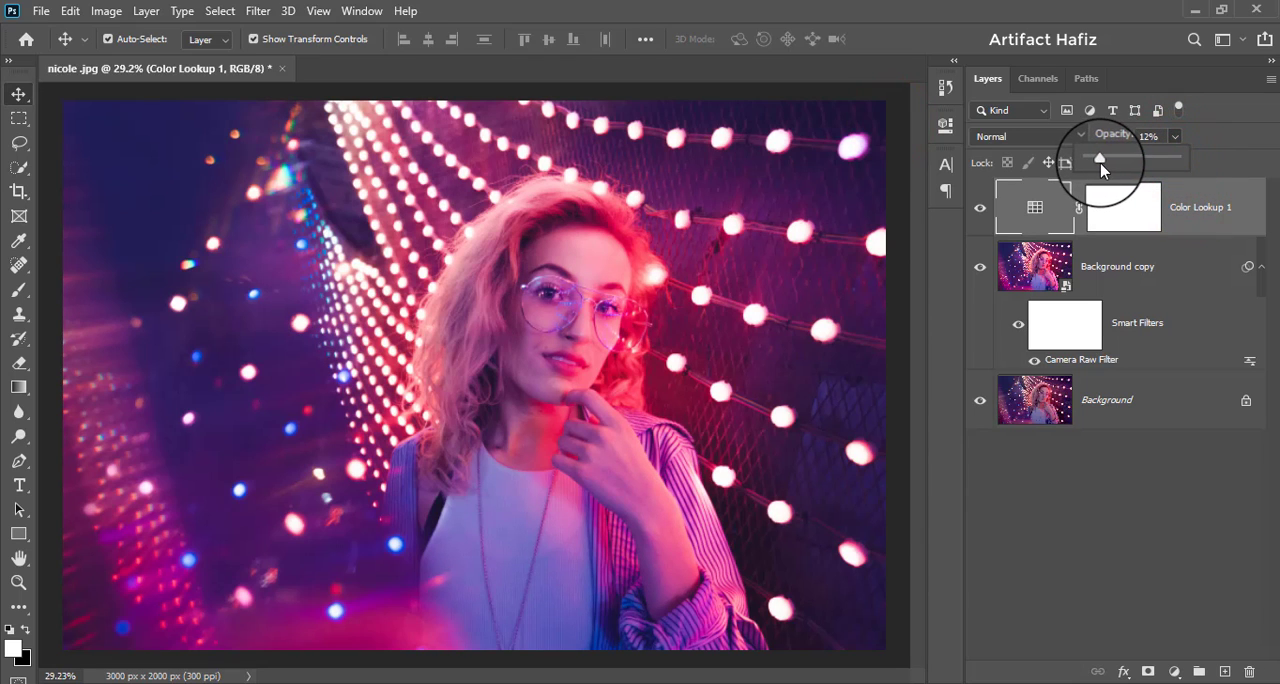
{"action": "left_click", "coordinate": [979, 208]}
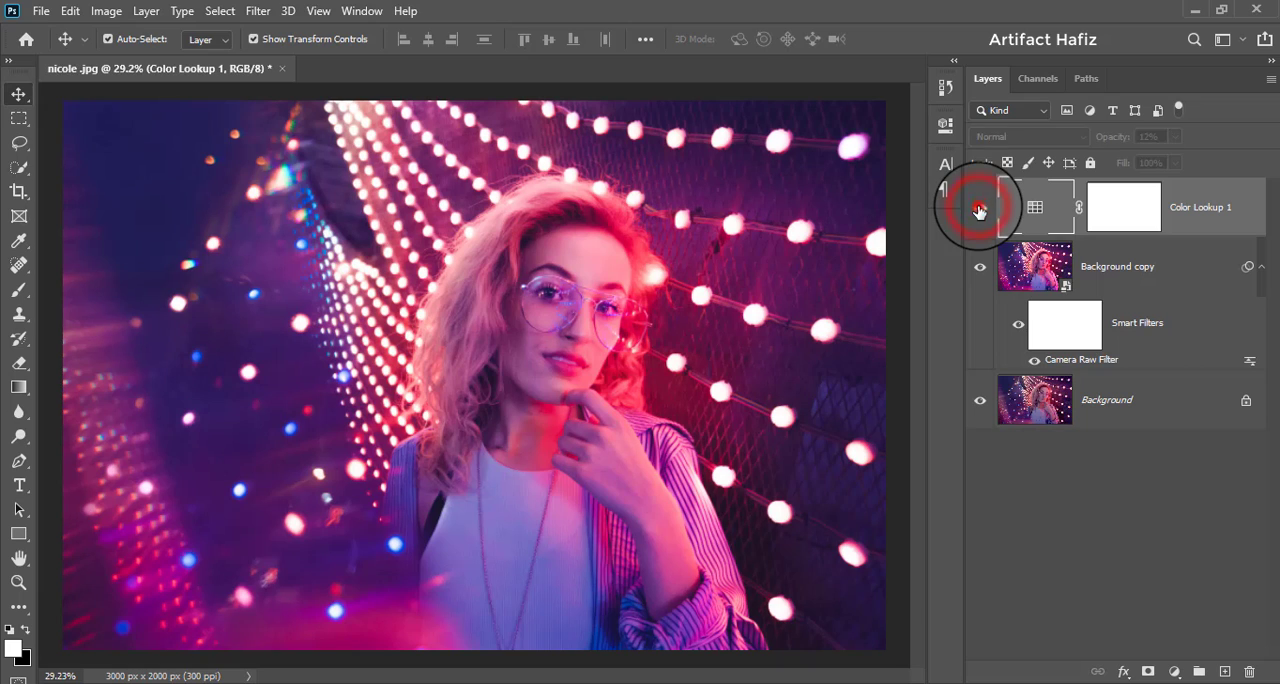
{"action": "left_click", "coordinate": [979, 208]}
Step: Add a Color Balance adjustment layer with midtones at Cyan–Red -10 and Yellow–Blue -20
{"action": "left_click", "coordinate": [1172, 671]}
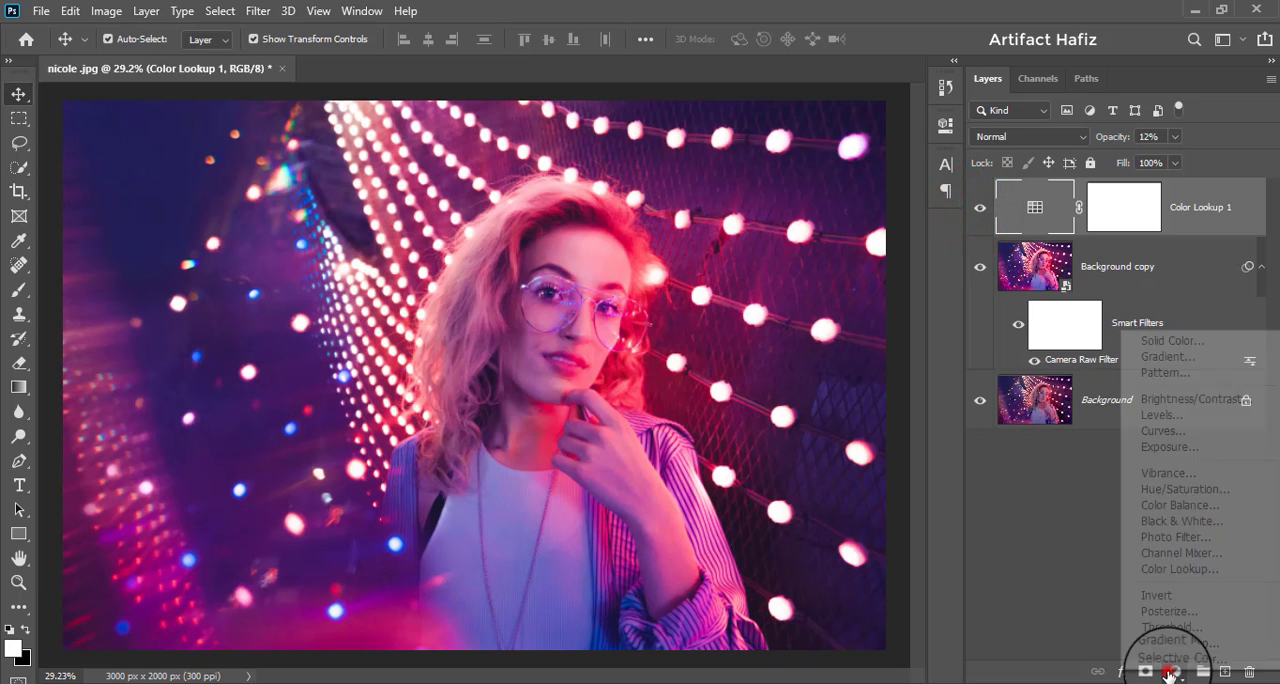
{"action": "left_click", "coordinate": [1181, 504]}
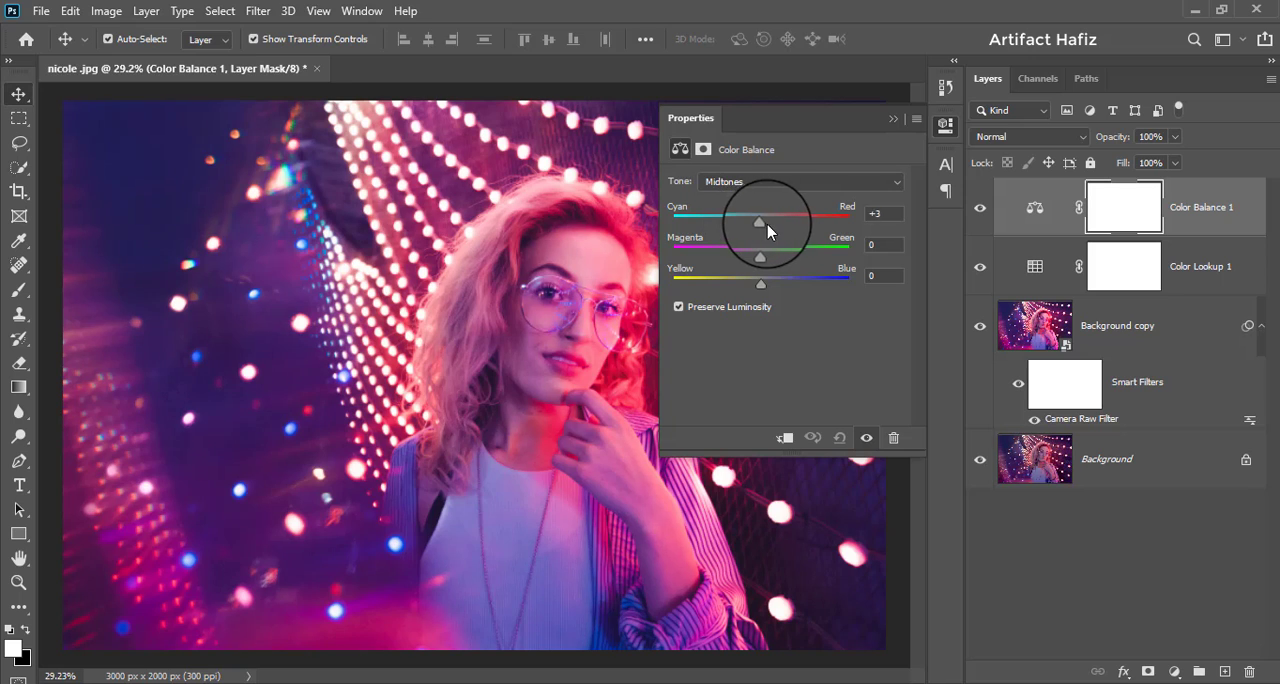
{"action": "left_click_drag", "start_coordinate": [767, 224], "coordinate": [752, 229]}
{"action": "left_click_drag", "start_coordinate": [761, 284], "coordinate": [749, 281]}
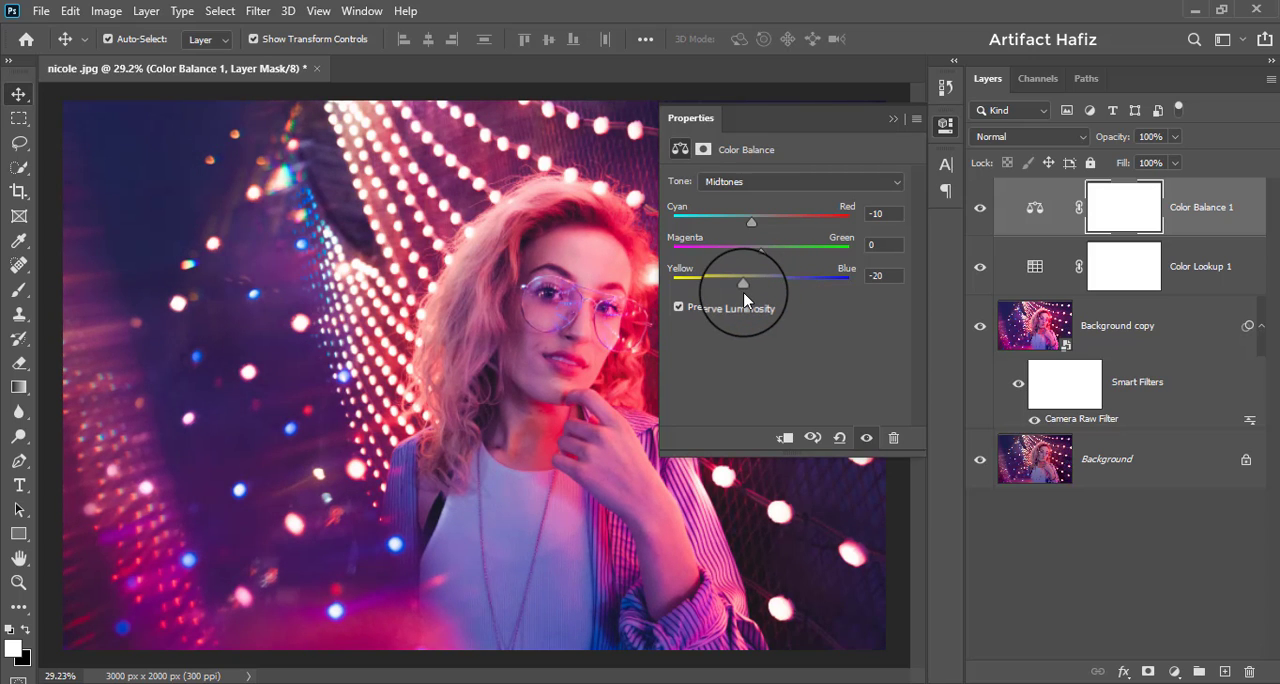
Step: Set the Cyan–Red balance of the highlights to -22 in the Color Balance adjustment
{"action": "left_click", "coordinate": [763, 186]}
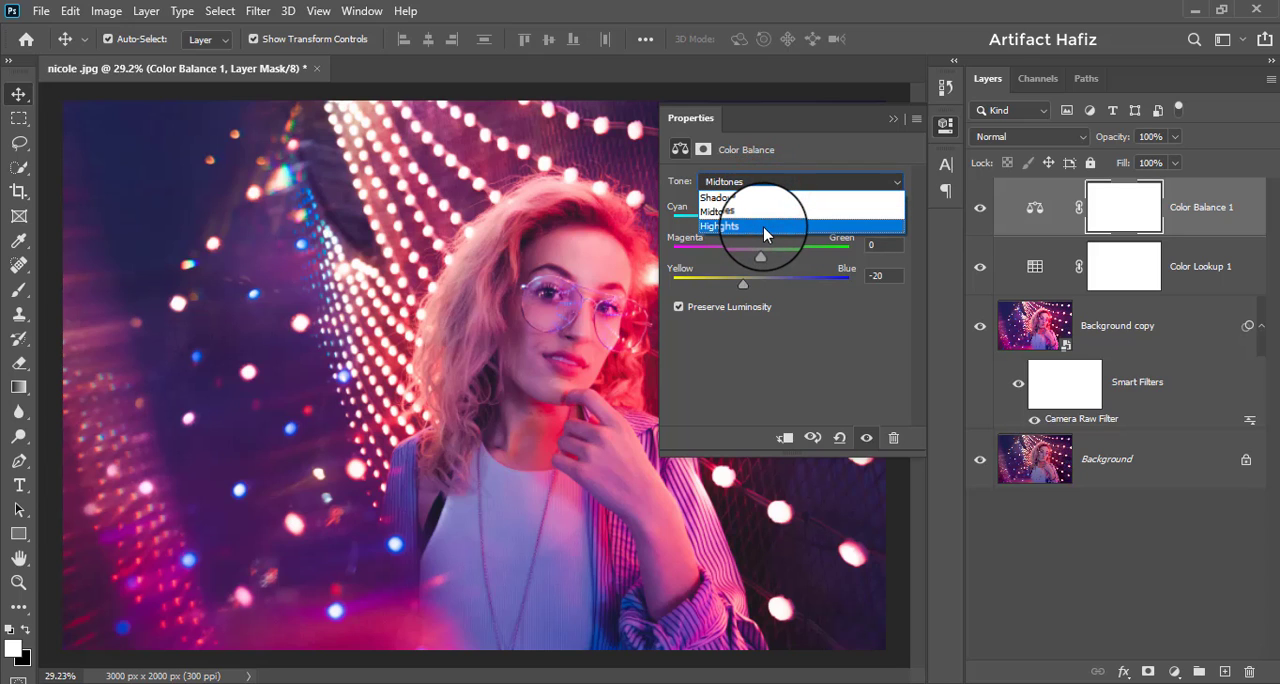
{"action": "left_click", "coordinate": [763, 226]}
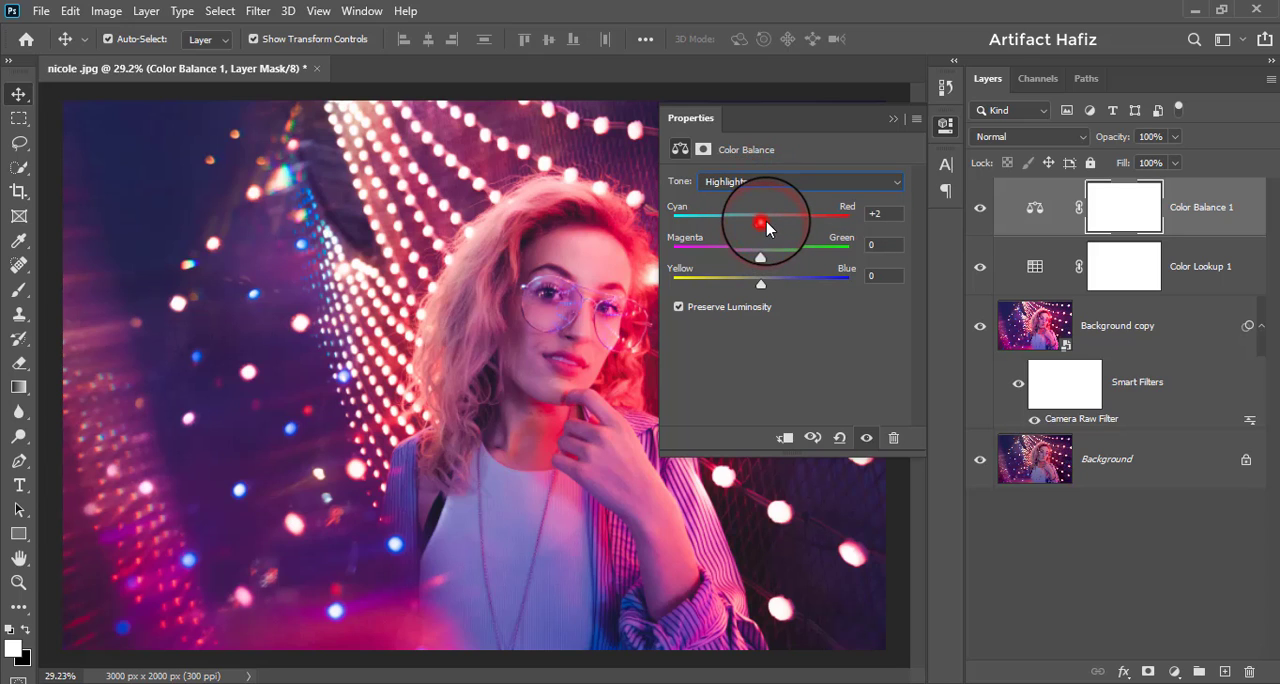
{"action": "left_click_drag", "start_coordinate": [770, 220], "coordinate": [743, 218]}
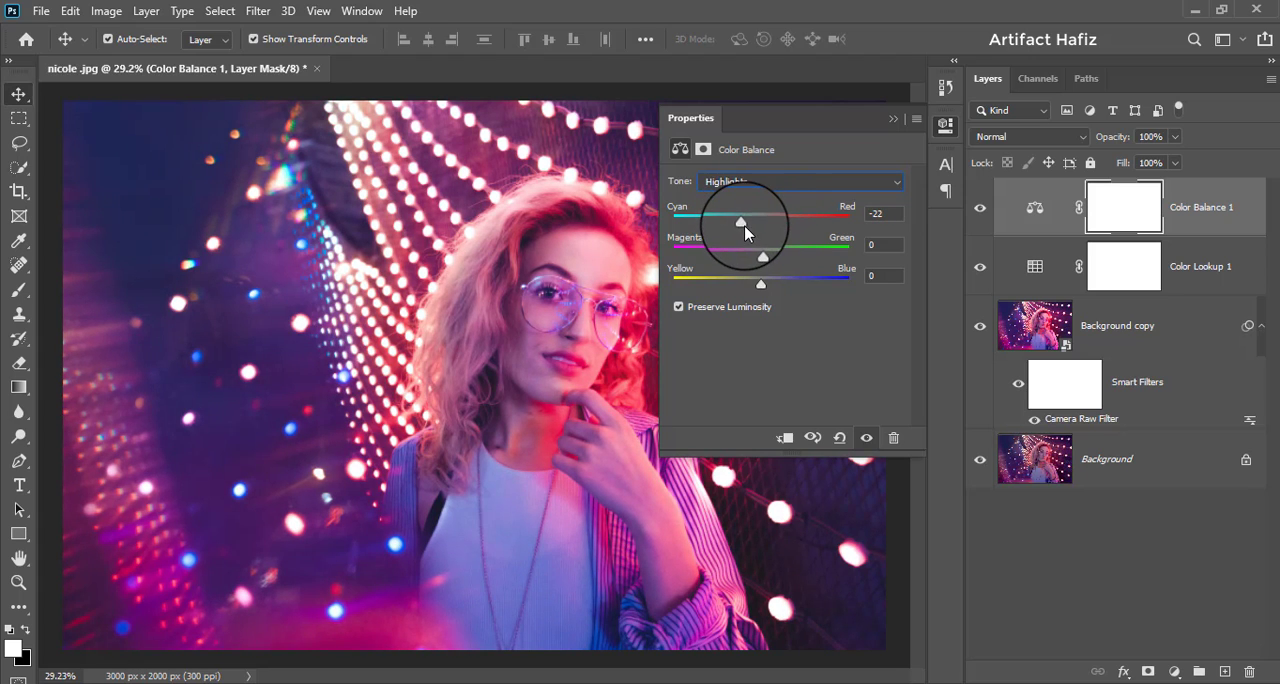
Step: Balance the shadows to Cyan–Red -4, Magenta–Green -2 and Yellow–Blue -5, and collapse the adjustment settings
{"action": "left_click", "coordinate": [755, 182]}
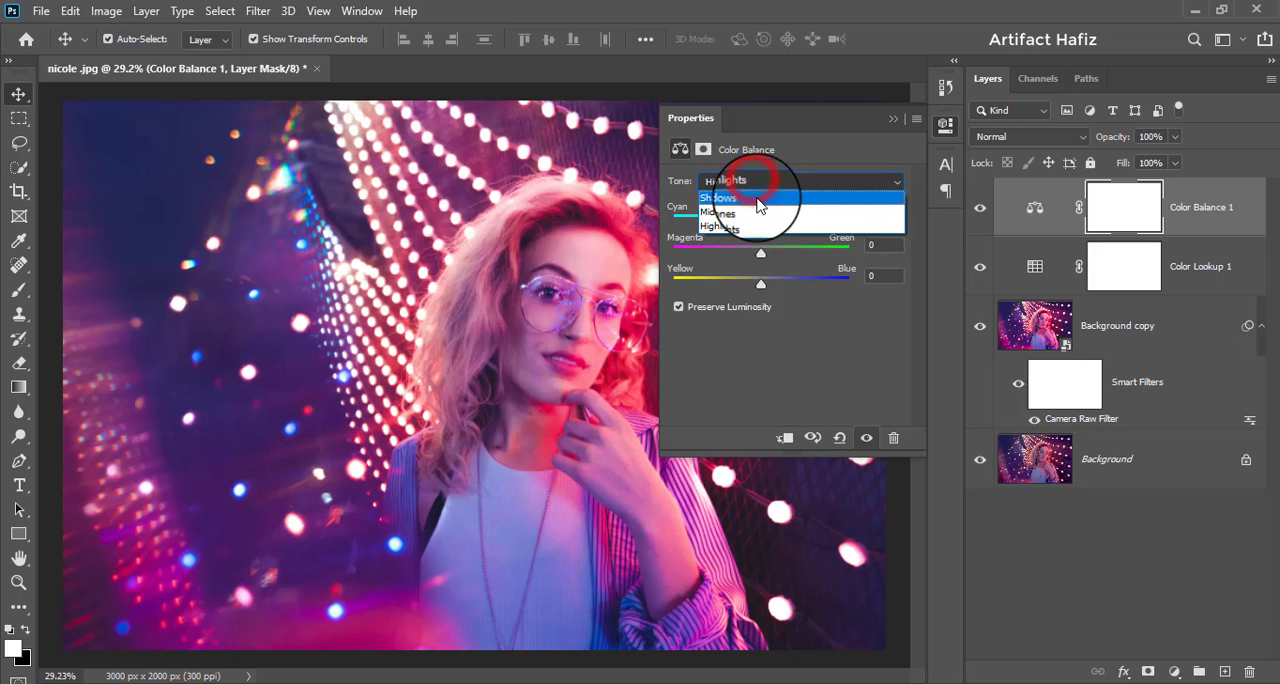
{"action": "left_click", "coordinate": [759, 200]}
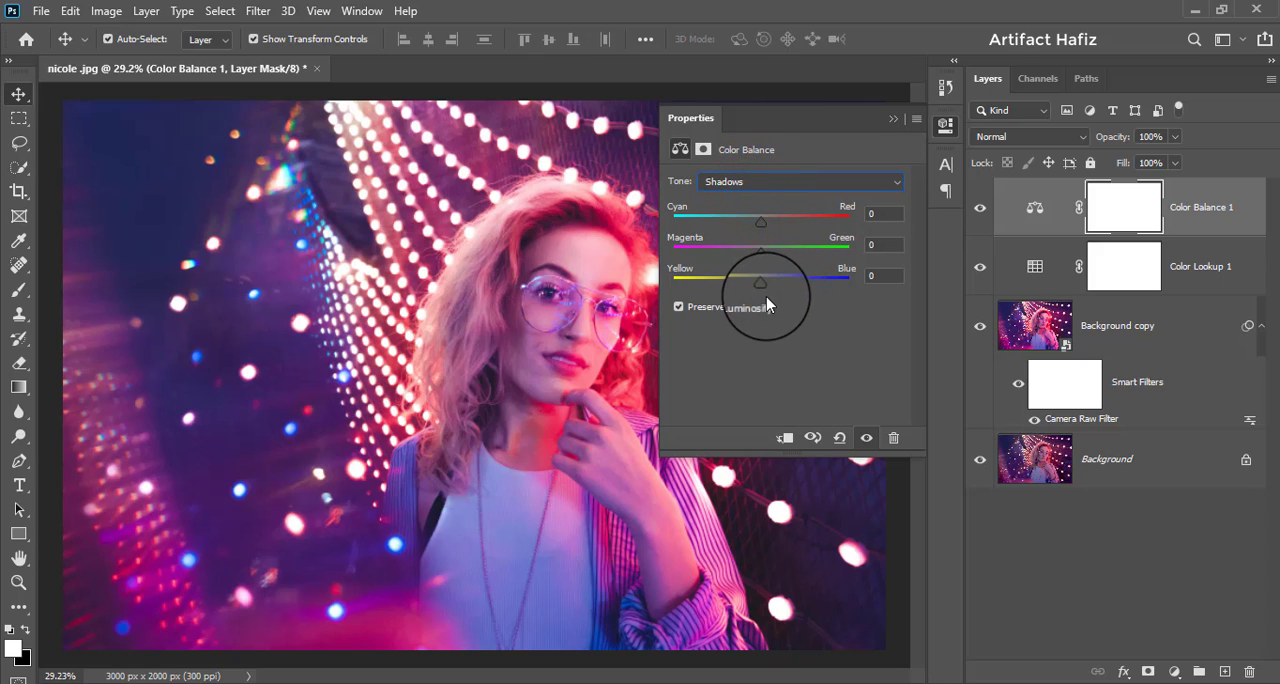
{"action": "mouse_move", "coordinate": [762, 292]}
{"action": "left_mouse_down"}
{"action": "mouse_move", "coordinate": [741, 290]}
{"action": "mouse_move", "coordinate": [758, 286]}
{"action": "left_mouse_up"}
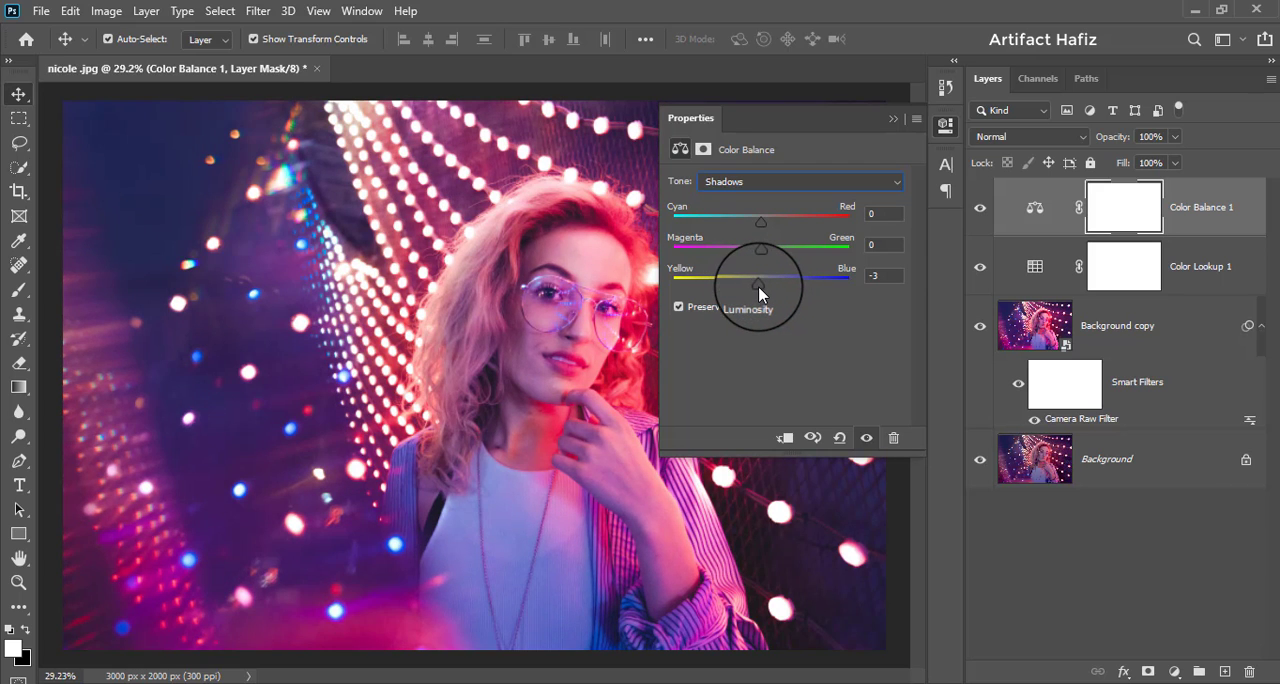
{"action": "left_click", "coordinate": [758, 288]}
{"action": "left_click_drag", "start_coordinate": [759, 222], "coordinate": [763, 259]}
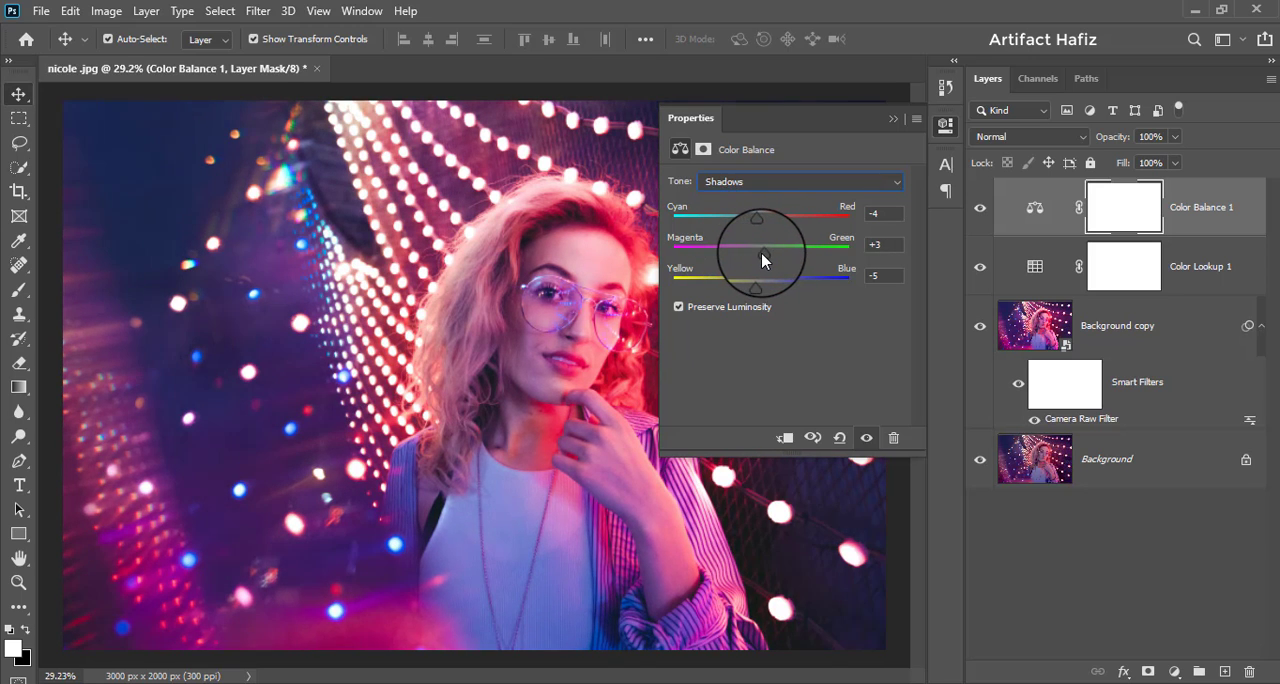
{"action": "left_click", "coordinate": [893, 119]}
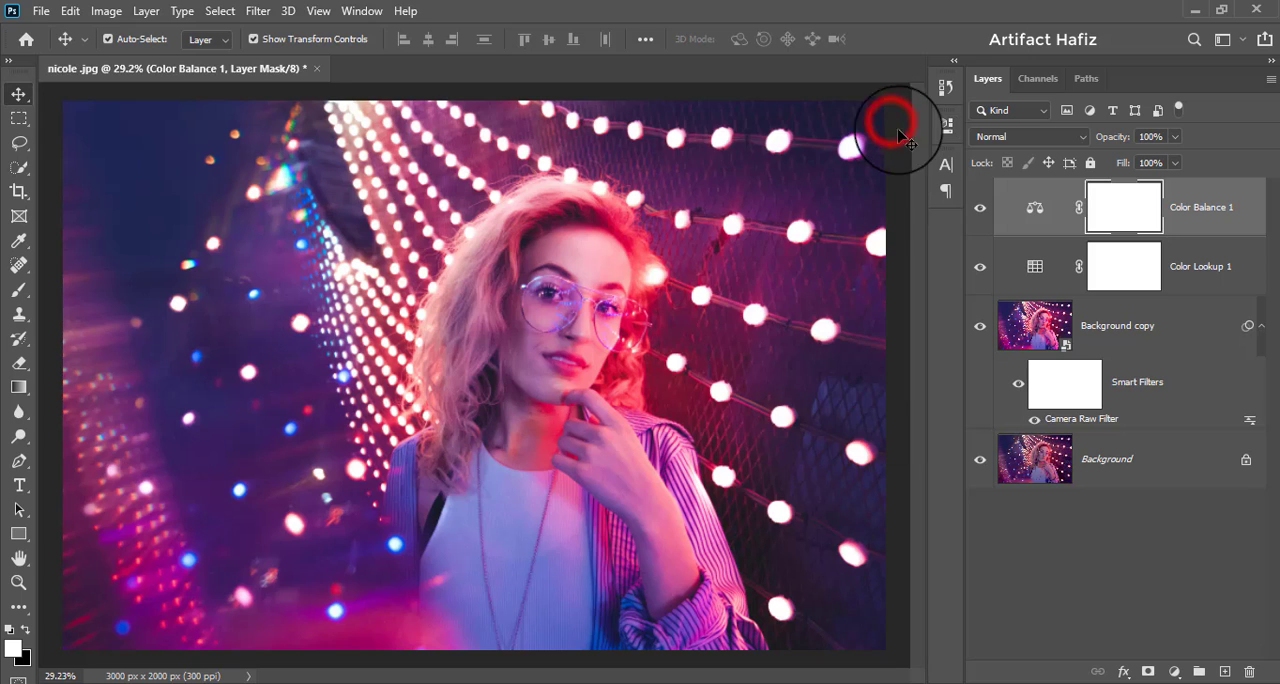
Step: Toggle the Color Balance layer's visibility to compare its effect, and reduce its opacity to 72%
{"action": "left_click", "coordinate": [982, 210]}
{"action": "left_click", "coordinate": [982, 210]}
{"action": "left_click", "coordinate": [1208, 207]}
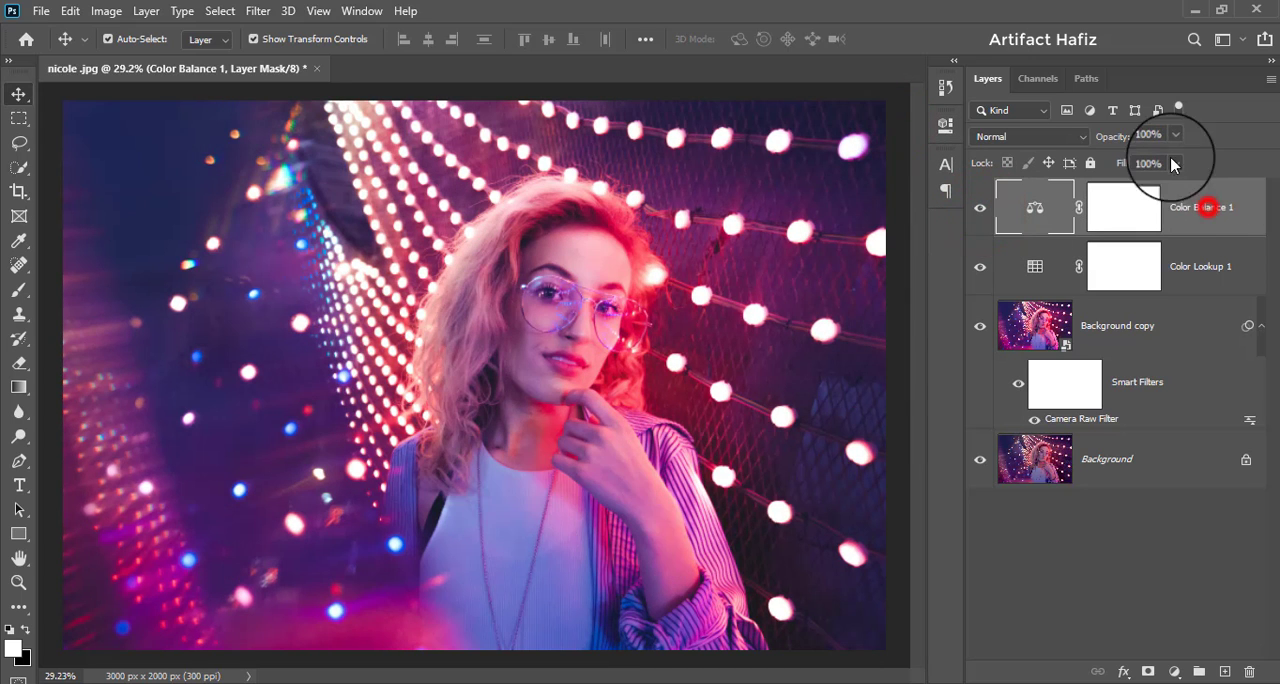
{"action": "left_click", "coordinate": [1175, 134]}
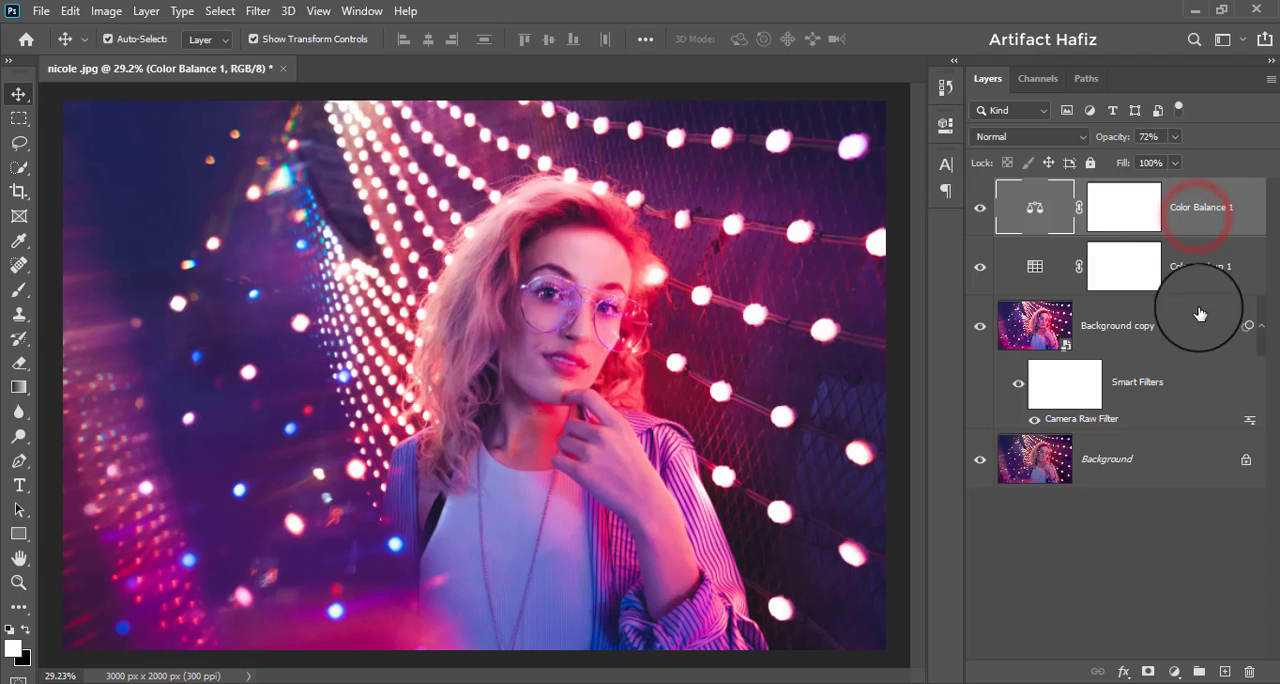
Step: Add a Levels adjustment layer with the black input level at 2 and the white input level at 253
{"action": "left_click", "coordinate": [1176, 672]}
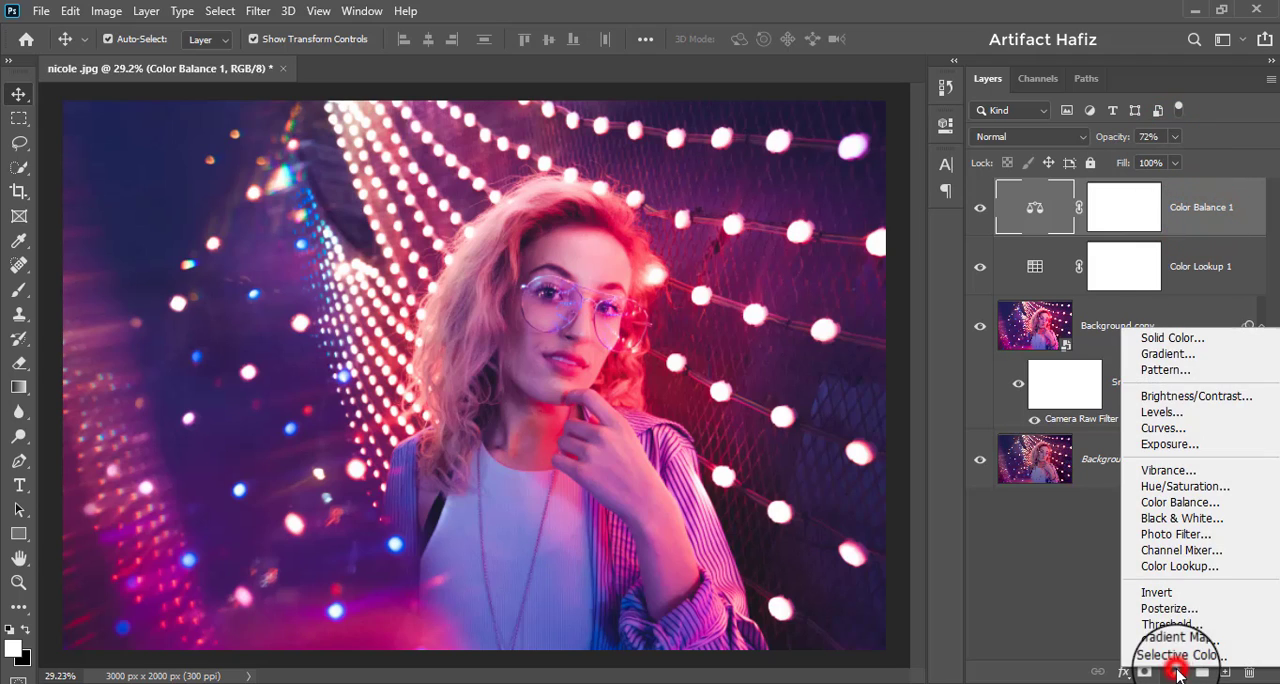
{"action": "left_click", "coordinate": [1160, 410]}
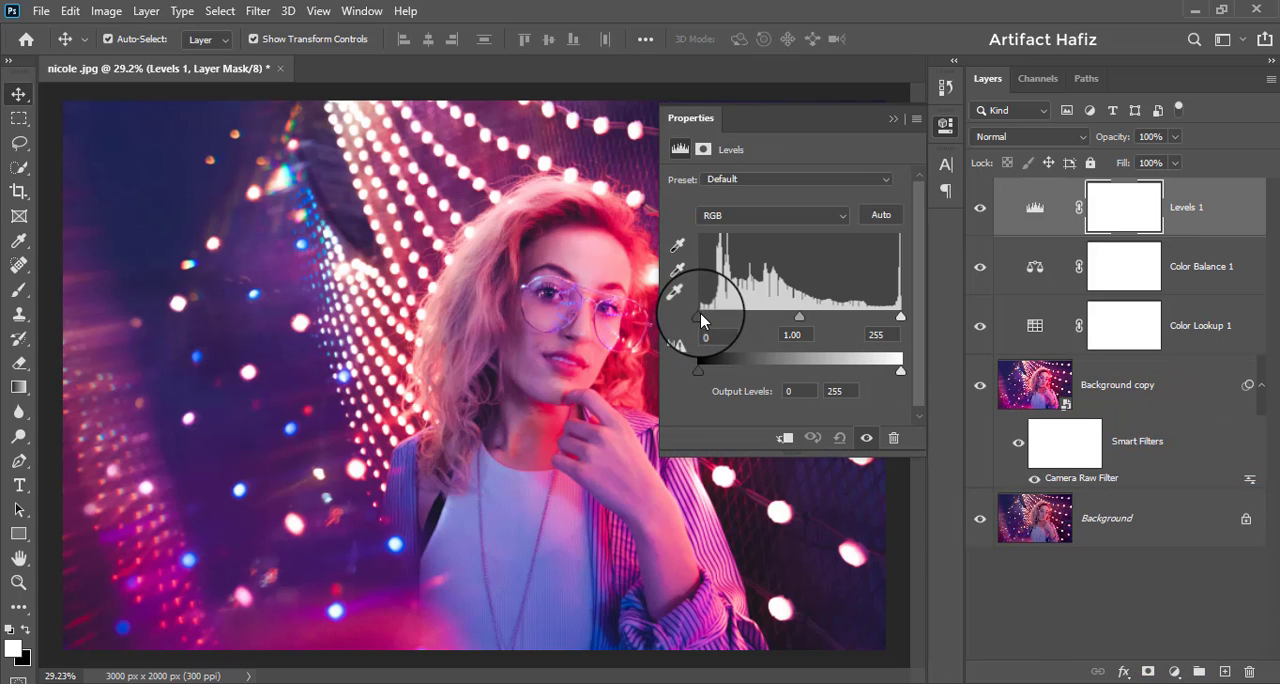
{"action": "left_click", "coordinate": [893, 118]}
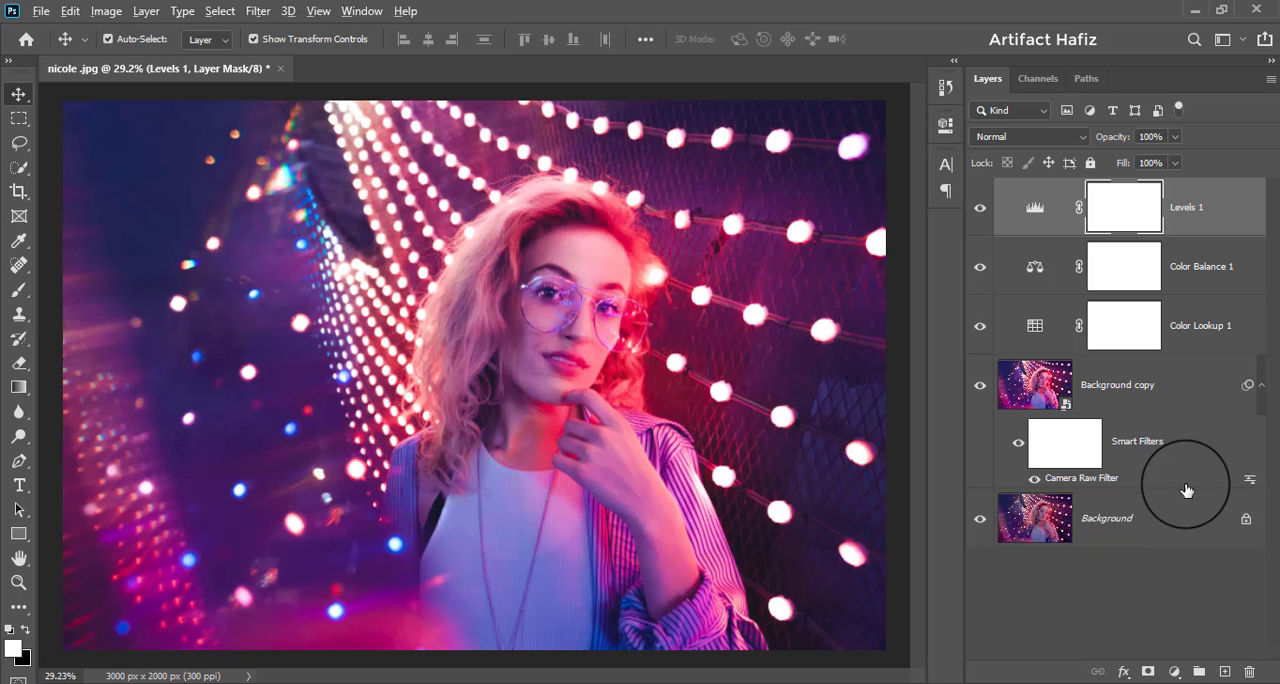
Step: Stamp all visible layers into a new top layer and convert it for smart filters
{"action": "key", "text": "ctrl+alt+shift+e"}
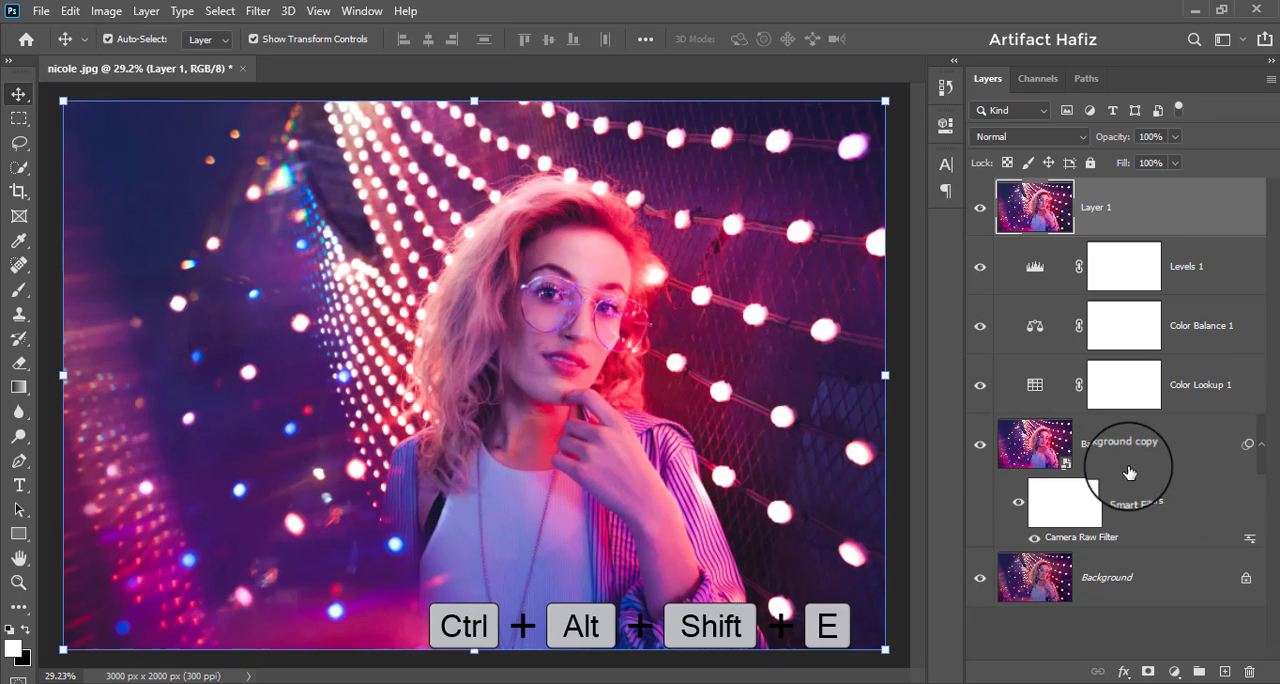
{"action": "left_click", "coordinate": [257, 11]}
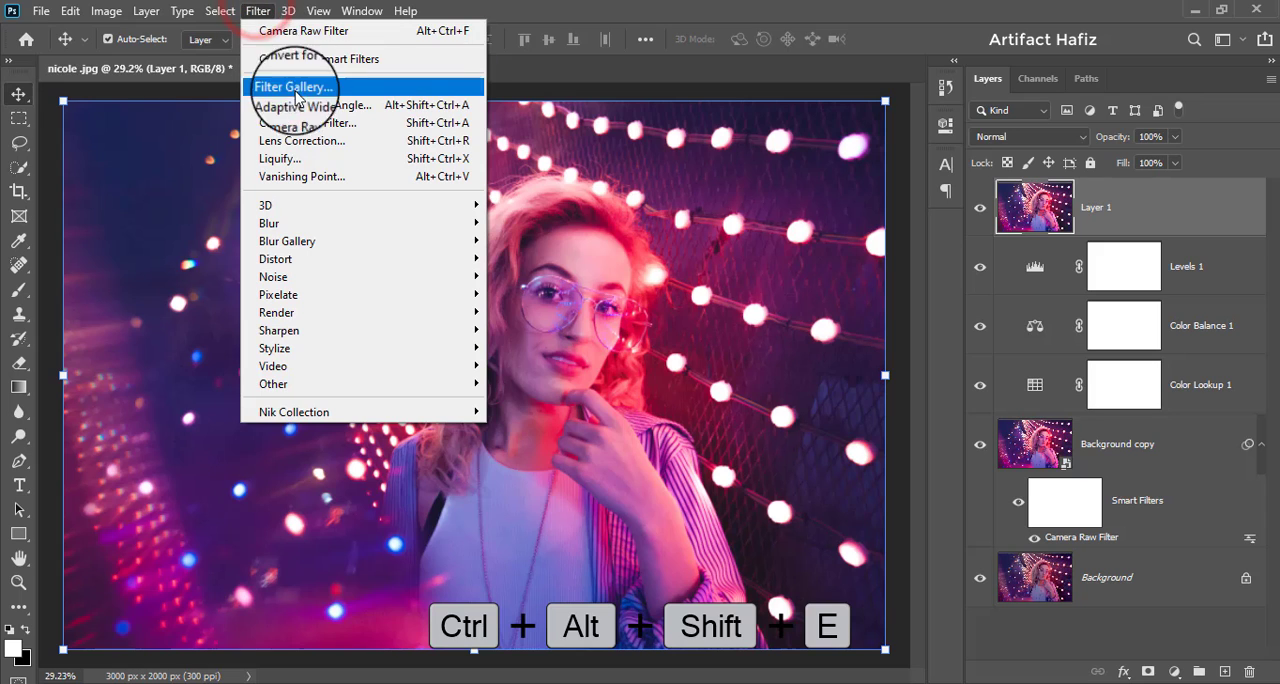
{"action": "left_click", "coordinate": [305, 58]}
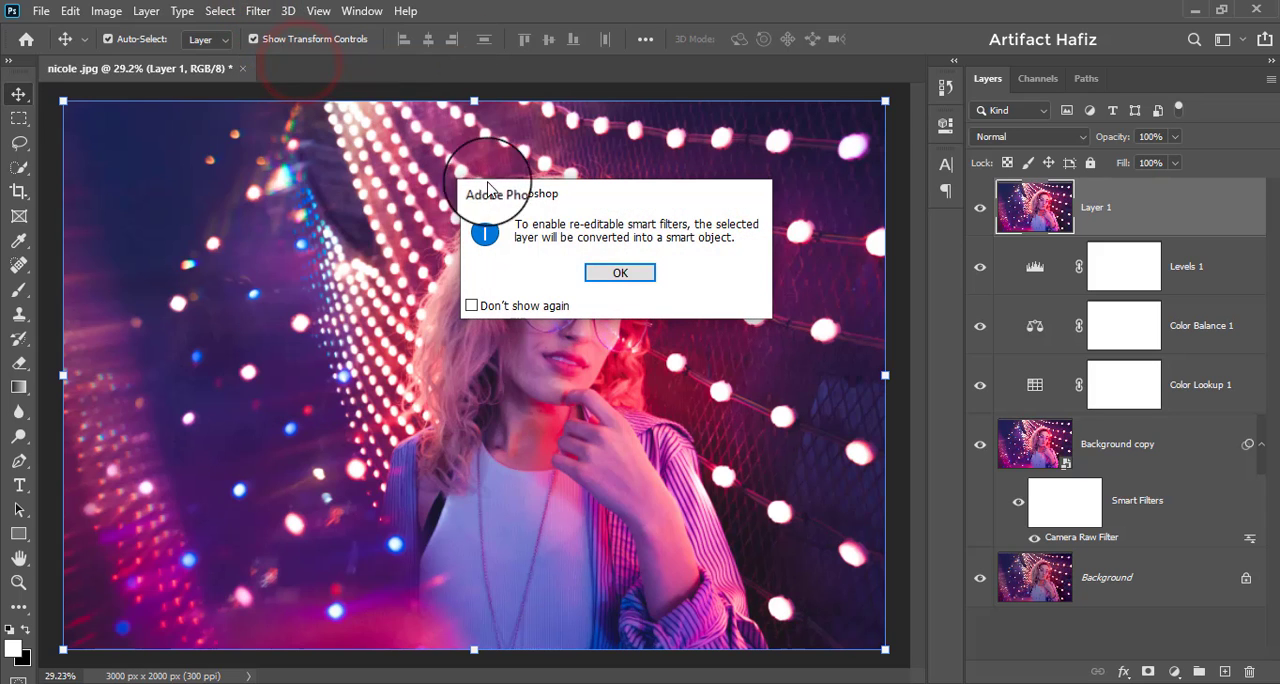
{"action": "left_click", "coordinate": [600, 276]}
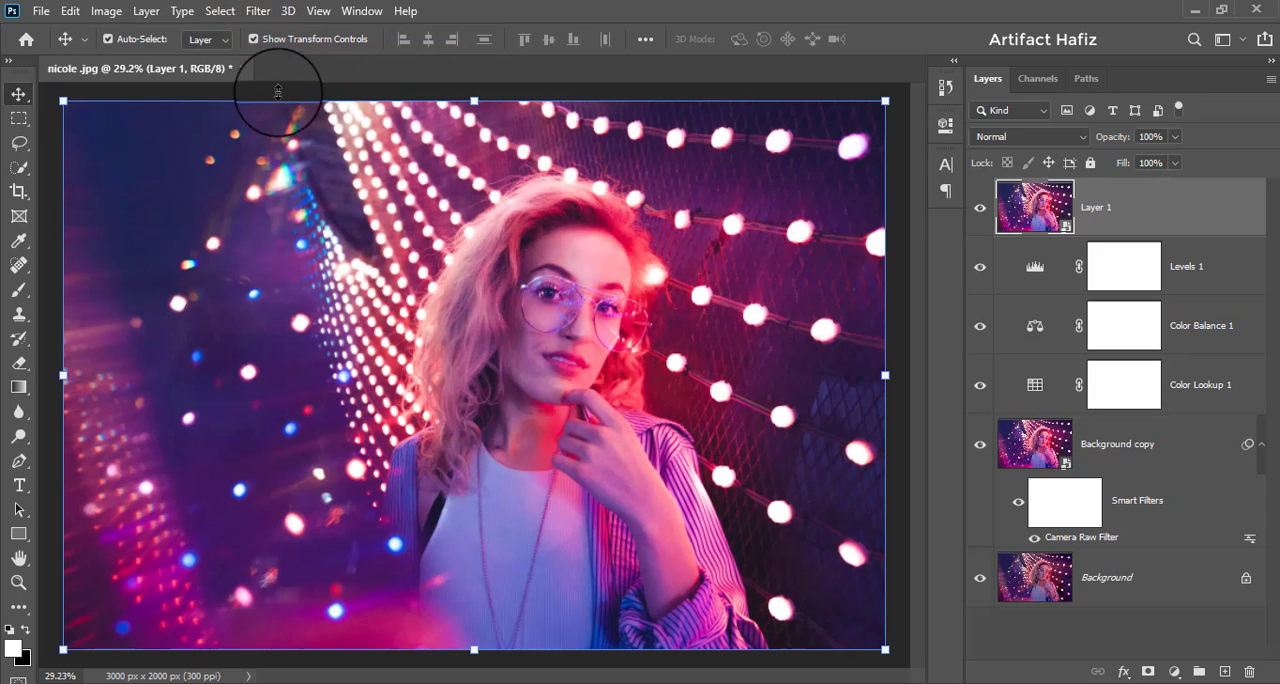
Step: Open the stamped layer in Nik Collection's Color Efex Pro 4 and choose the Cross Processing filter
{"action": "left_click", "coordinate": [258, 12]}
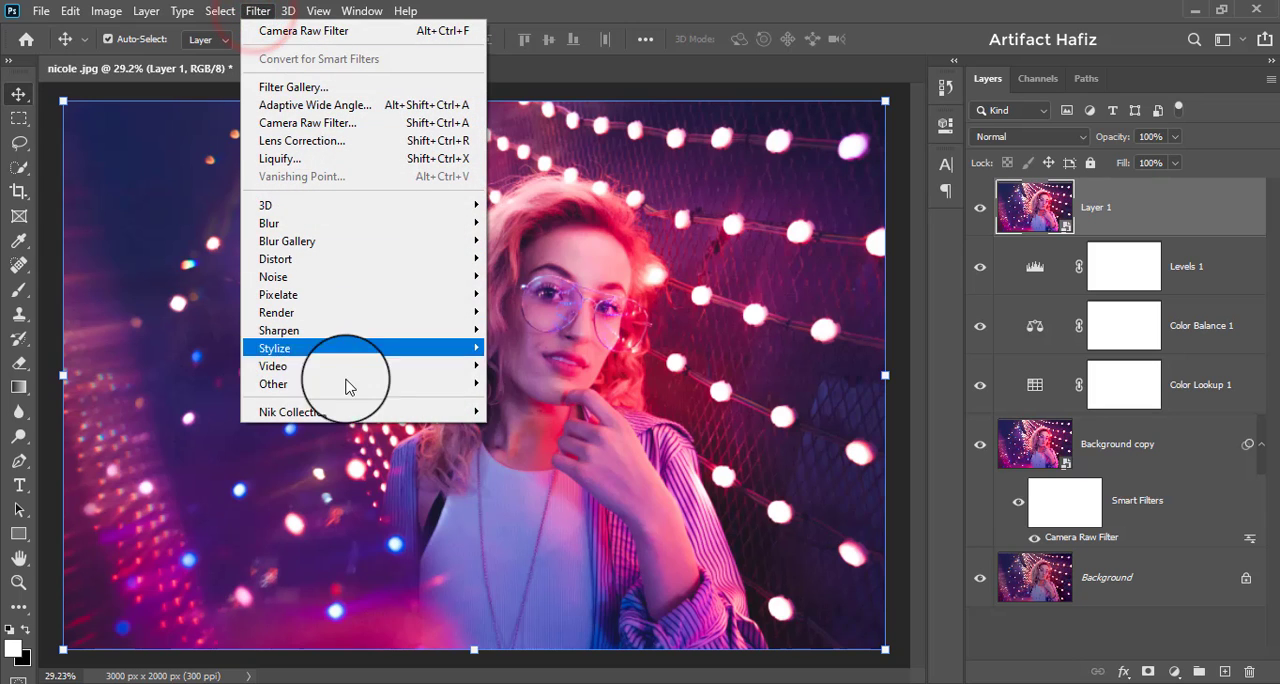
{"action": "left_click", "coordinate": [352, 413]}
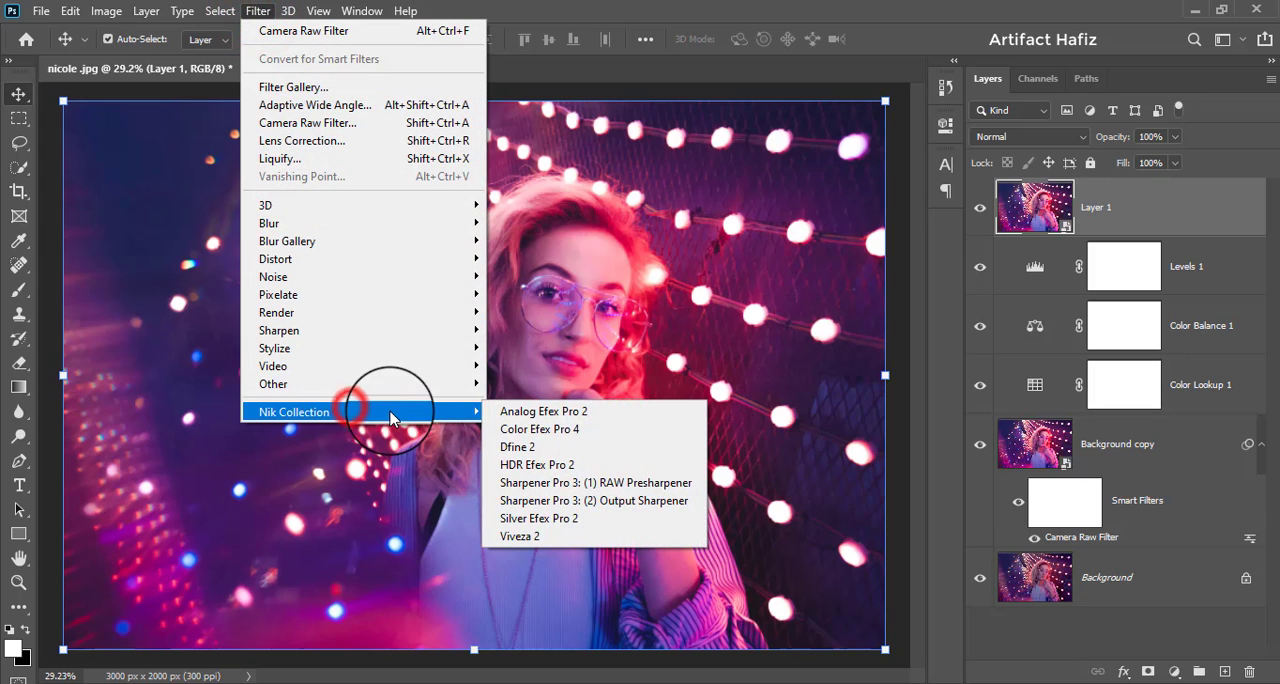
{"action": "left_click", "coordinate": [521, 430]}
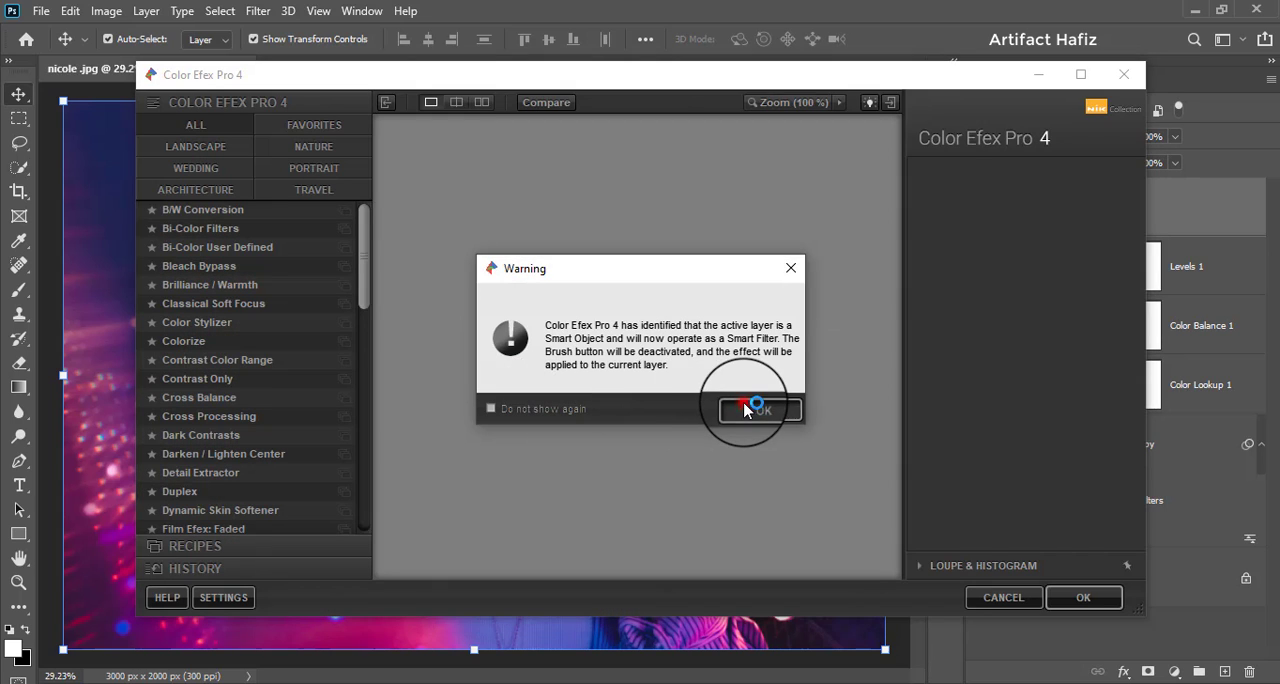
{"action": "left_click", "coordinate": [743, 403]}
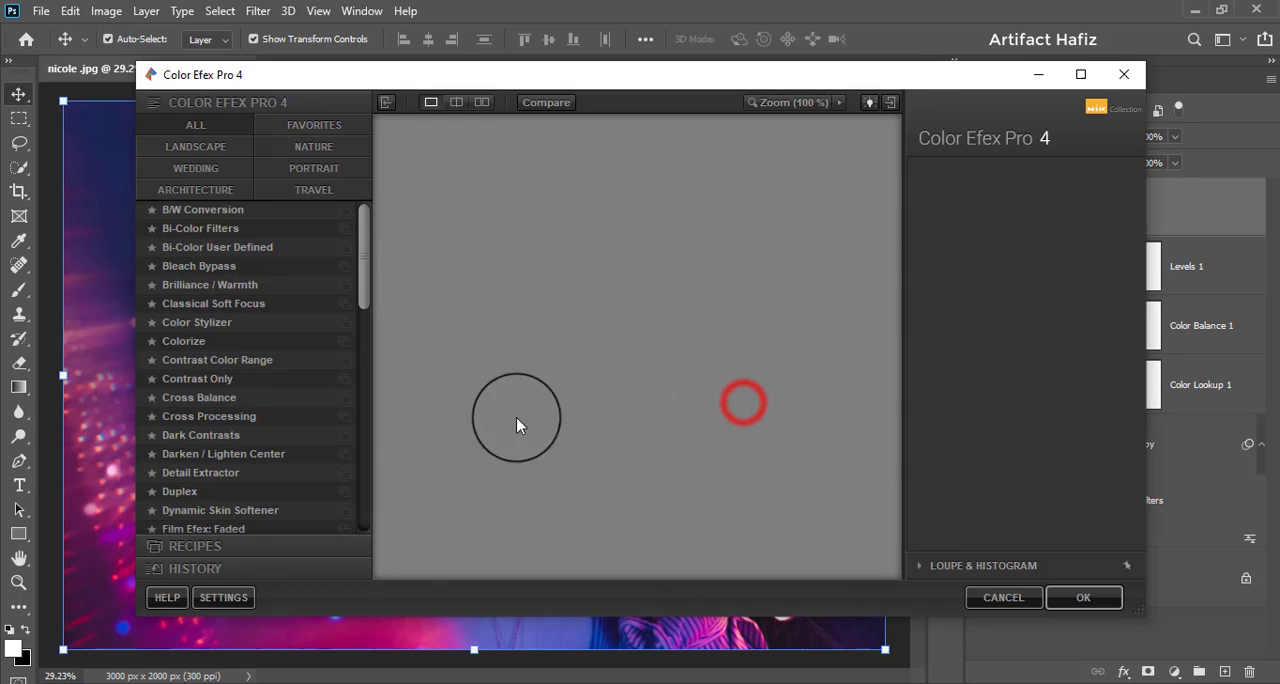
{"action": "left_click", "coordinate": [240, 416]}
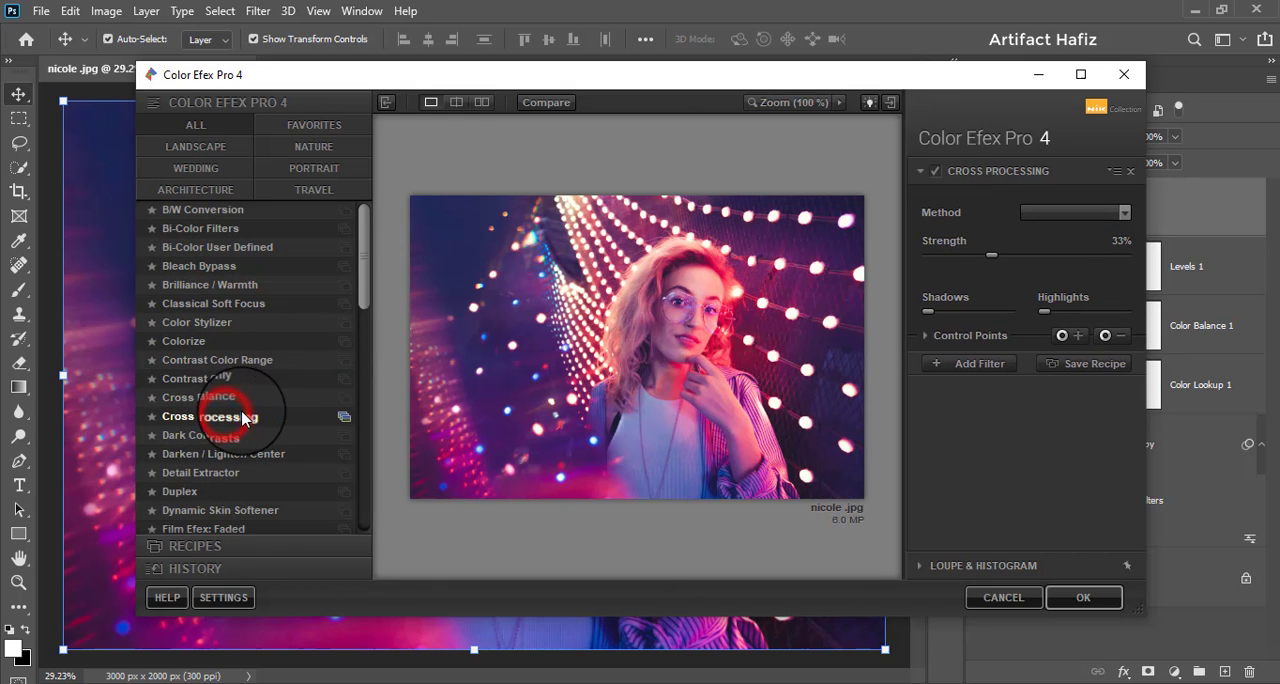
Step: Set the Cross Processing method to L02, compare the image with the filter off and on, and apply it to the stamped layer
{"action": "left_click", "coordinate": [1047, 212]}
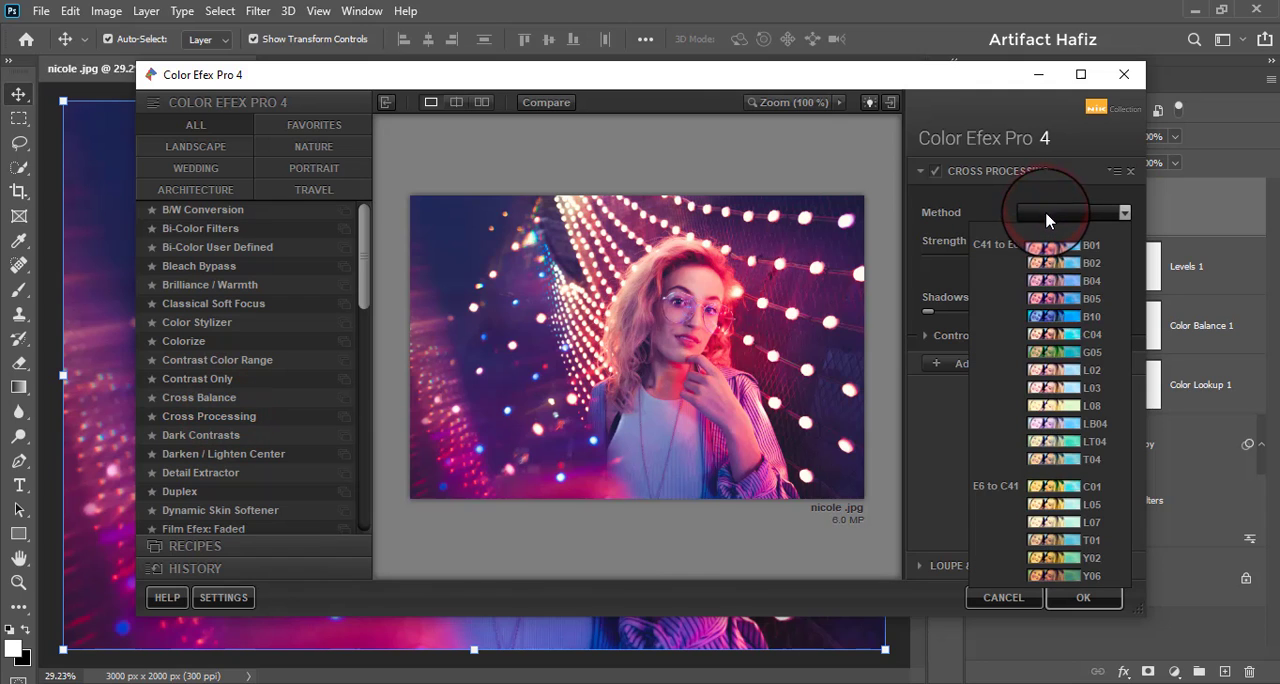
{"action": "left_click", "coordinate": [1047, 263]}
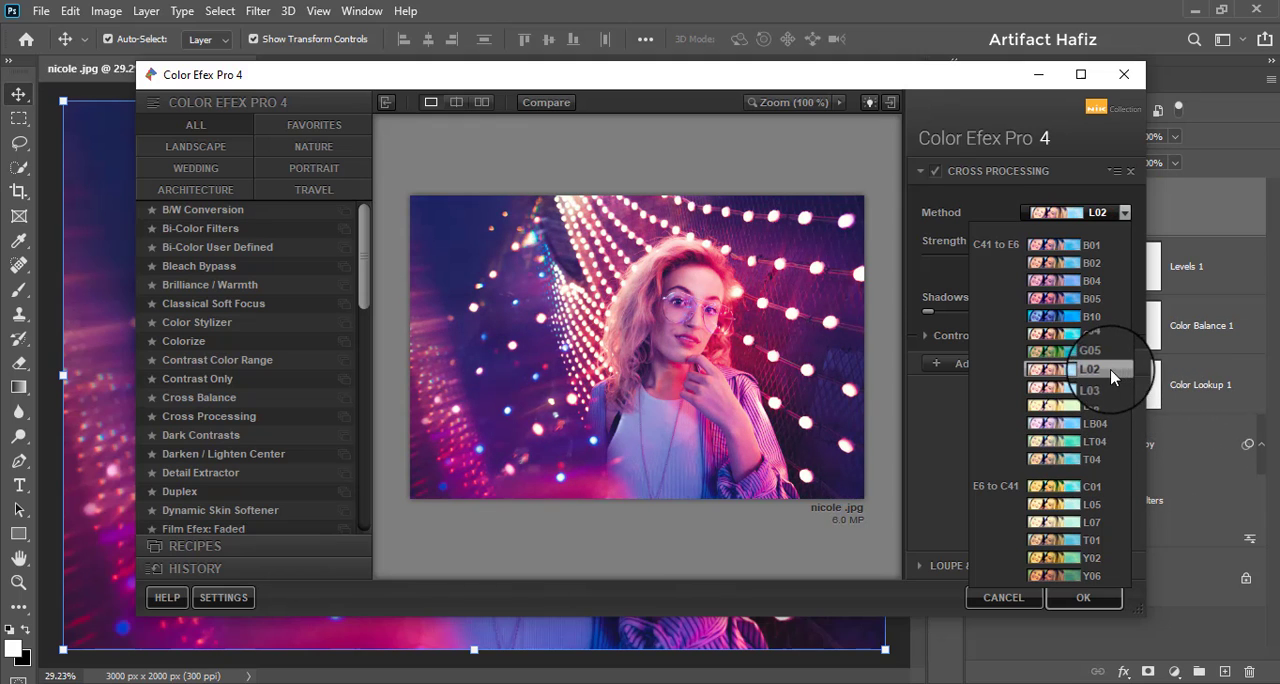
{"action": "left_click", "coordinate": [1045, 366]}
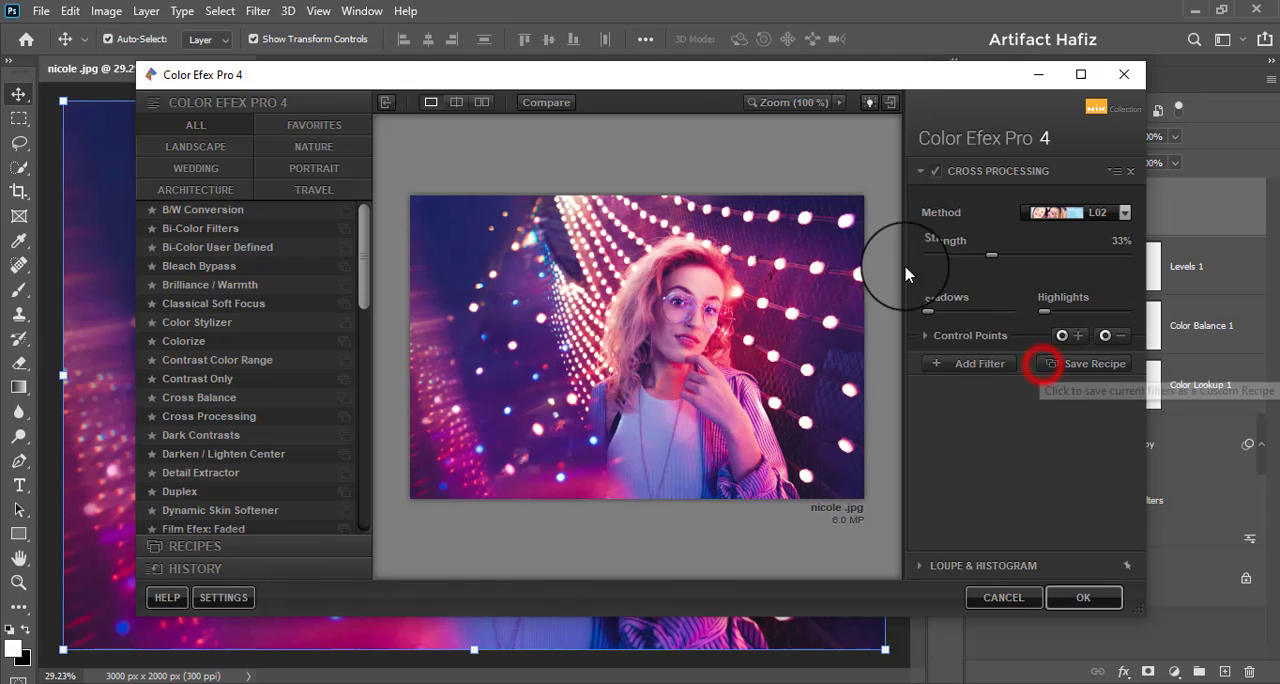
{"action": "left_click", "coordinate": [935, 171]}
{"action": "left_click", "coordinate": [935, 171]}
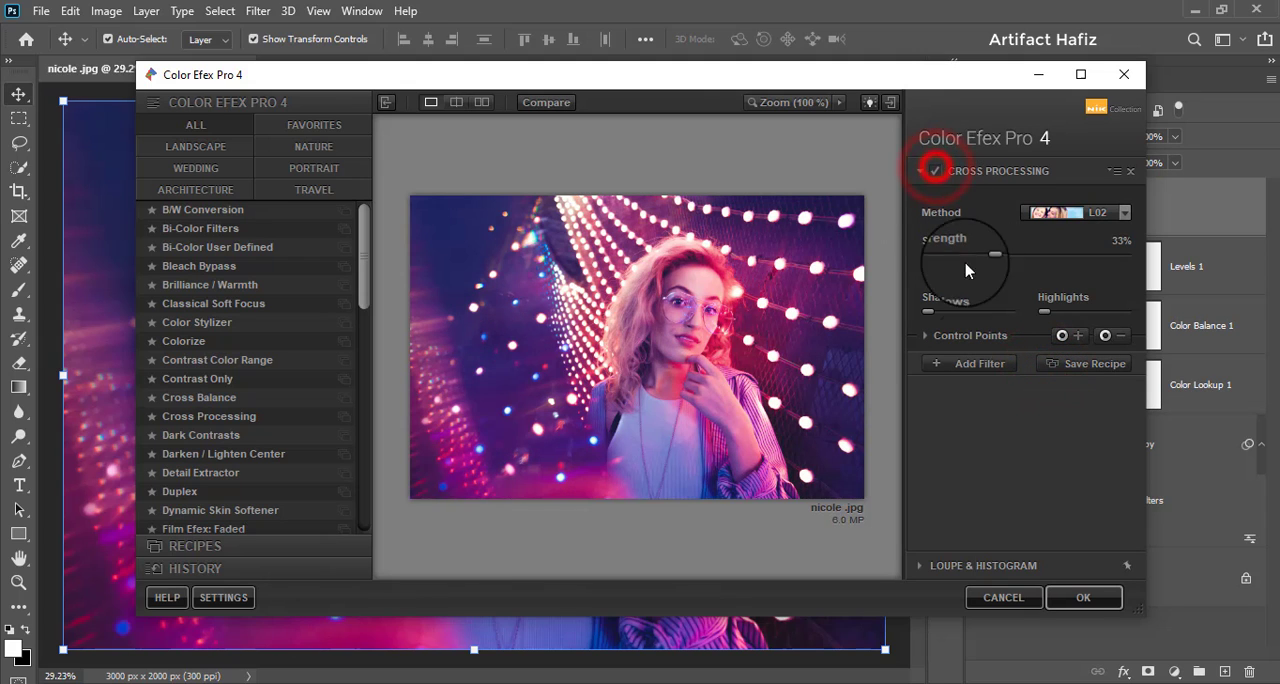
{"action": "left_click", "coordinate": [1078, 598]}
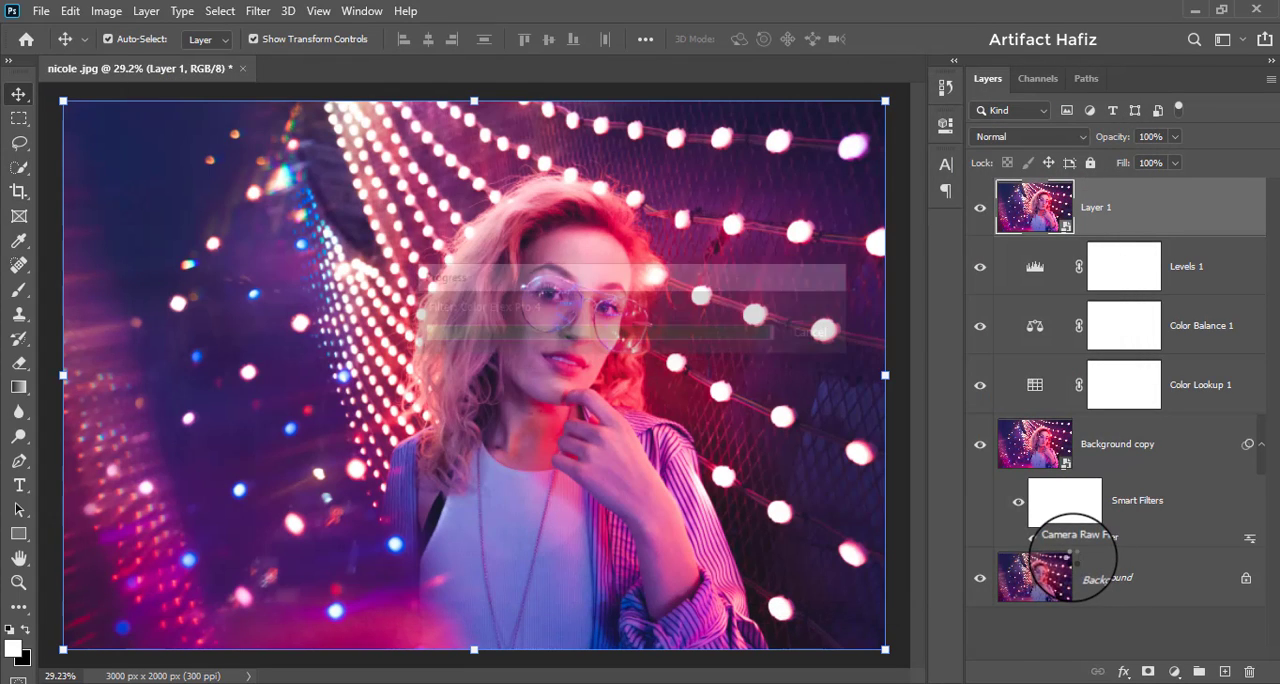
Step: Compare the original Background with the full color grade by hiding and restoring all the other layers twice
{"action": "scroll", "coordinate": [1050, 500], "scroll_direction": "down", "scroll_amount": 1}
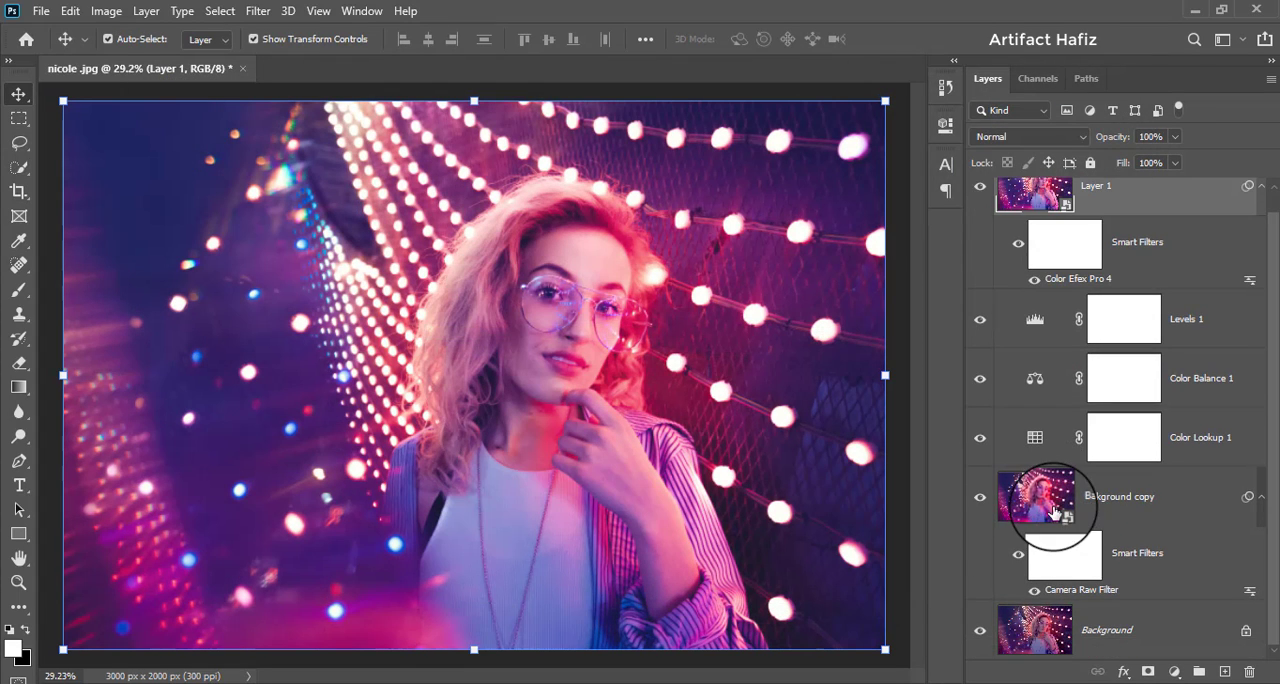
{"action": "left_click", "coordinate": [977, 634], "text": "alt"}
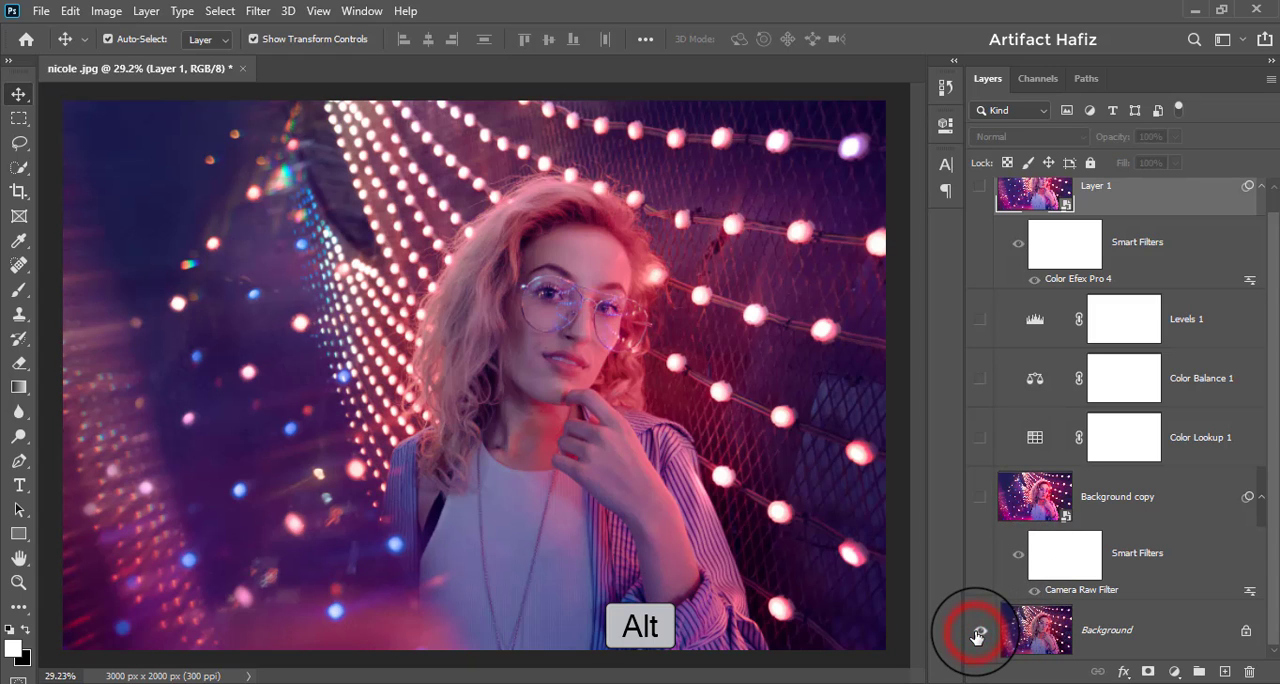
{"action": "left_click", "coordinate": [977, 634], "text": "alt"}
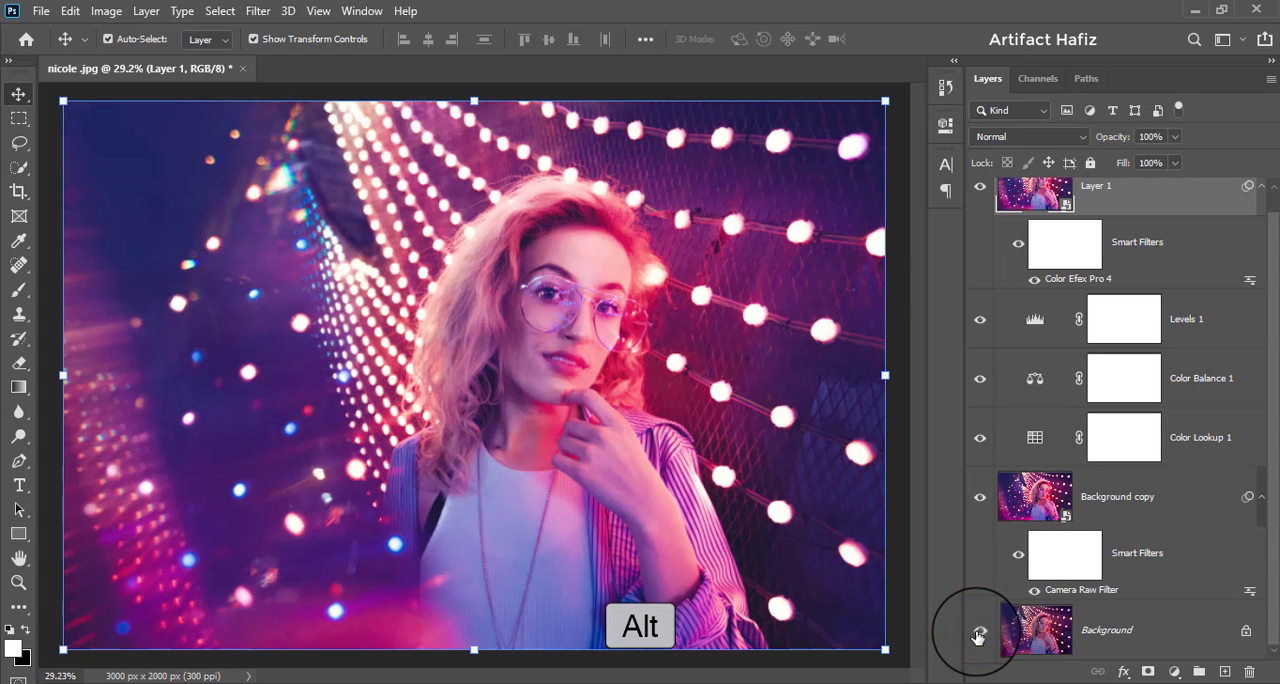
{"action": "left_click", "coordinate": [978, 634], "text": "alt"}
{"action": "left_click", "coordinate": [978, 634], "text": "alt"}
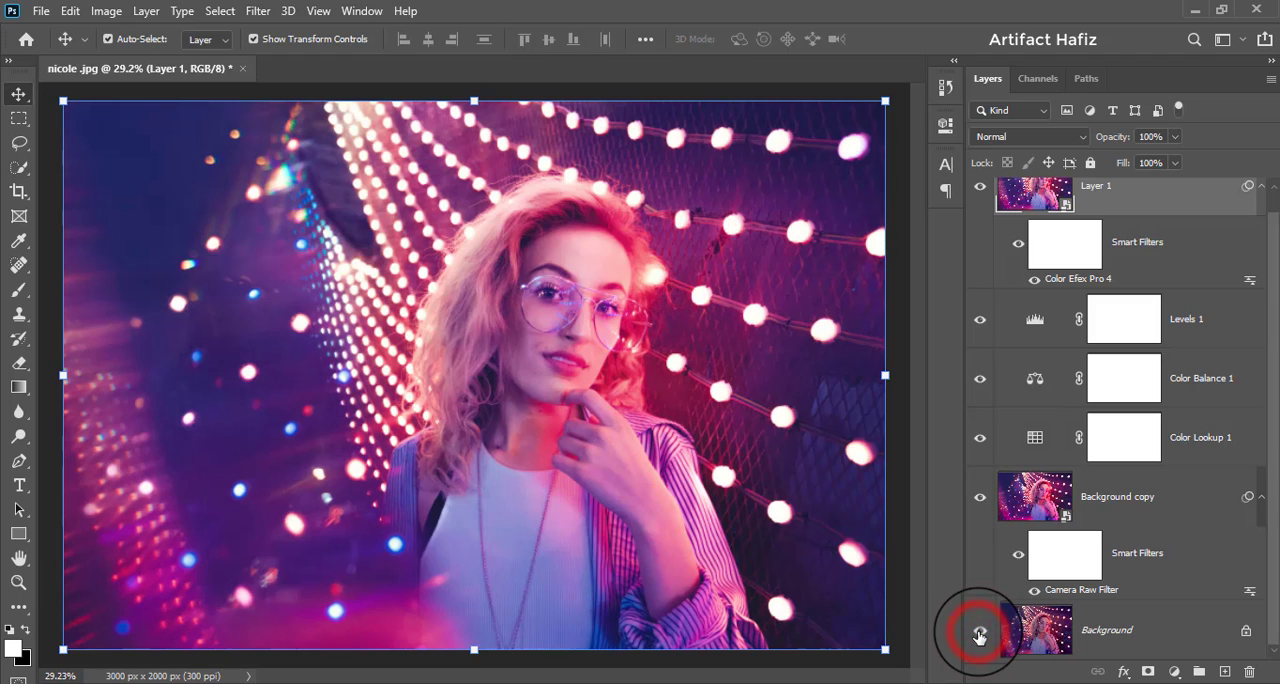